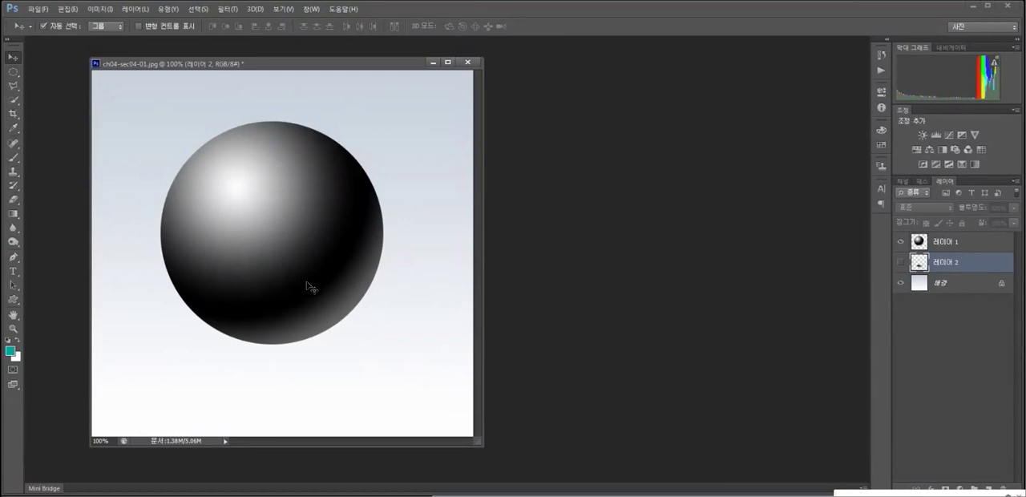
# Show the shadow layer 레이어 2 and reposition the shadow so it tucks under the sphere's lower edge.
pyautogui.click(901, 263)
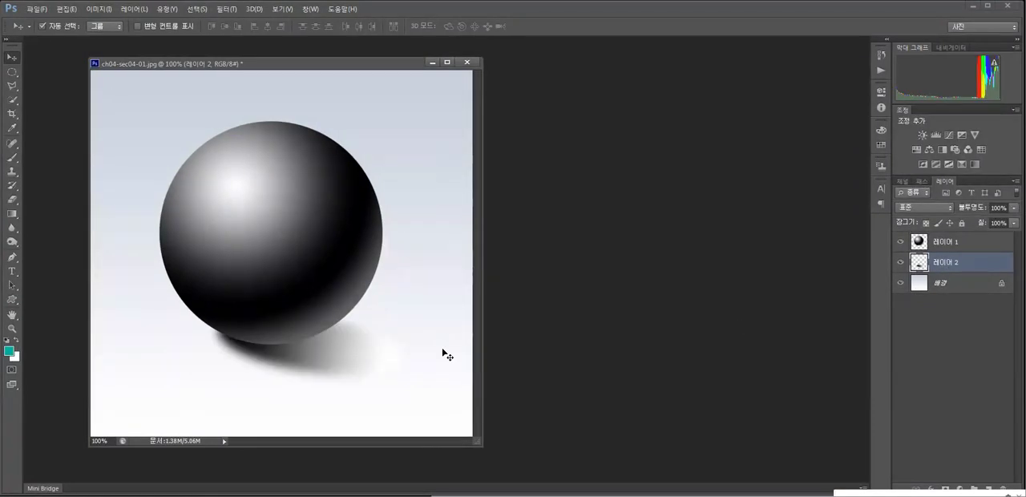
pyautogui.moveTo(296, 358)
pyautogui.mouseDown()
pyautogui.moveTo(300, 382)
pyautogui.moveTo(298, 364)
pyautogui.mouseUp()
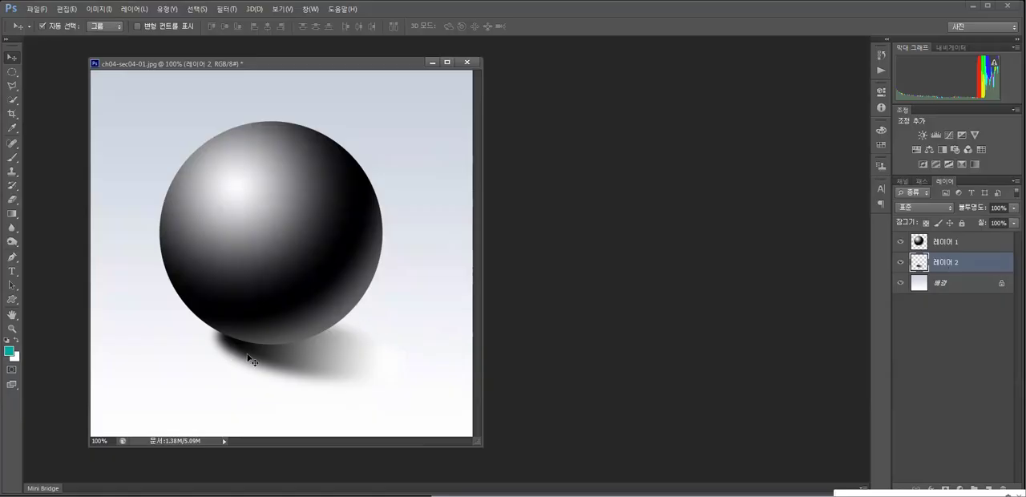
pyautogui.moveTo(286, 362); pyautogui.dragTo(260, 389)
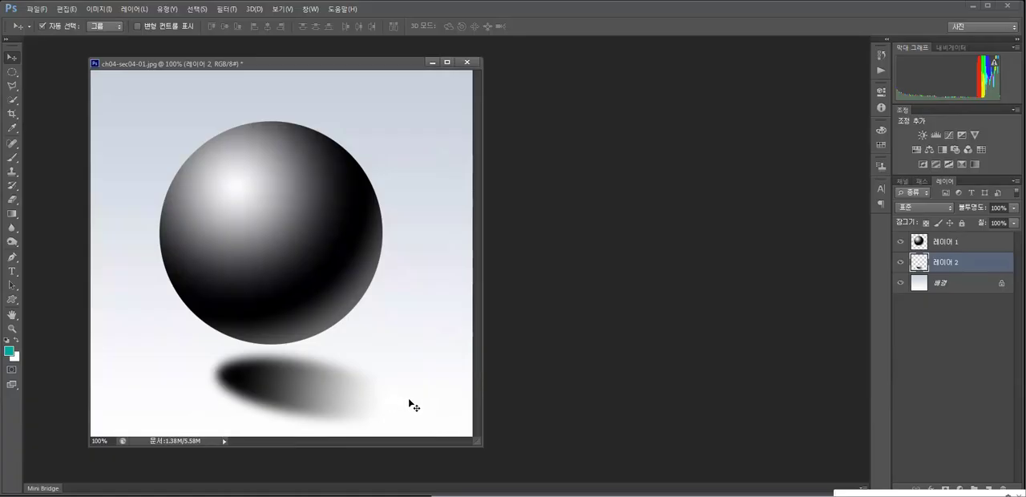
pyautogui.moveTo(284, 394); pyautogui.dragTo(275, 353)
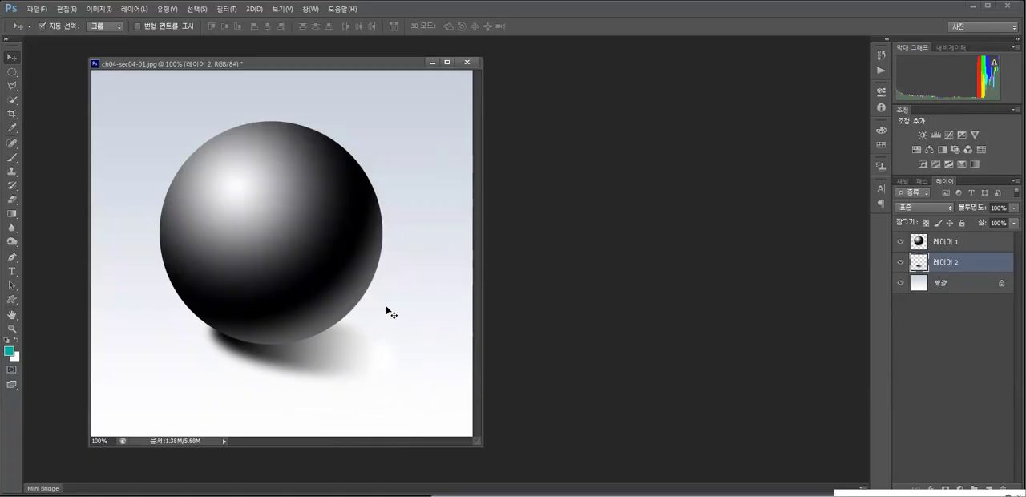
pyautogui.moveTo(371, 68); pyautogui.dragTo(377, 65)
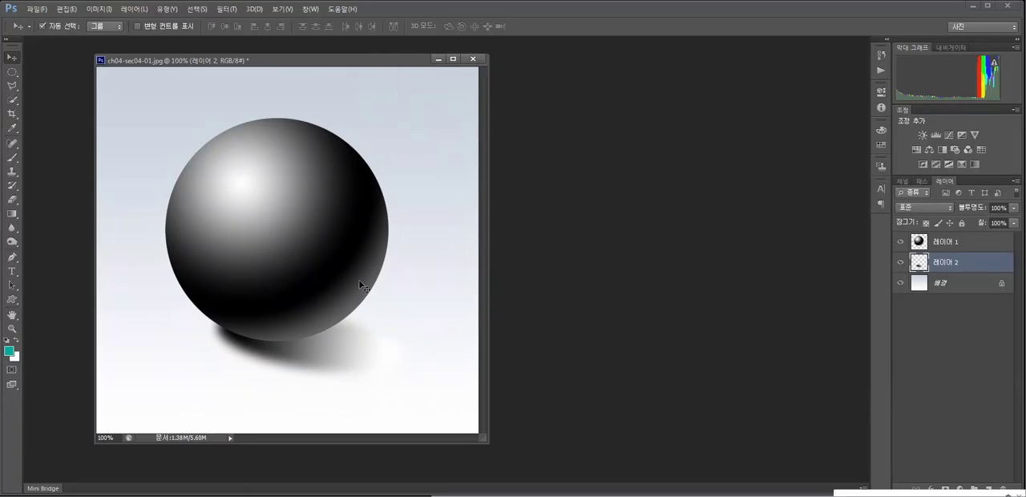
pyautogui.moveTo(382, 56); pyautogui.dragTo(384, 57)
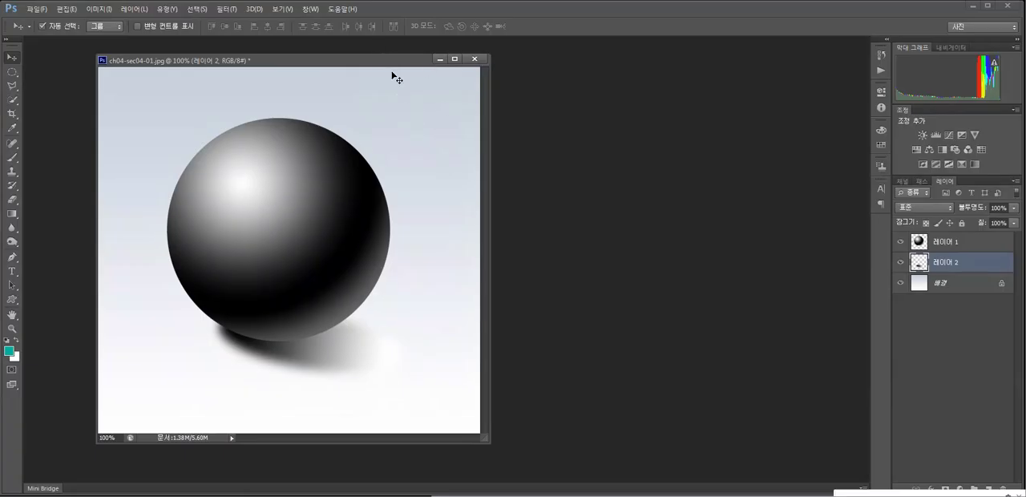
# Merge the sphere and shadow layers 레이어 1 and 레이어 2, then duplicate the merged layer and hide the original.
pyautogui.click(951, 245)
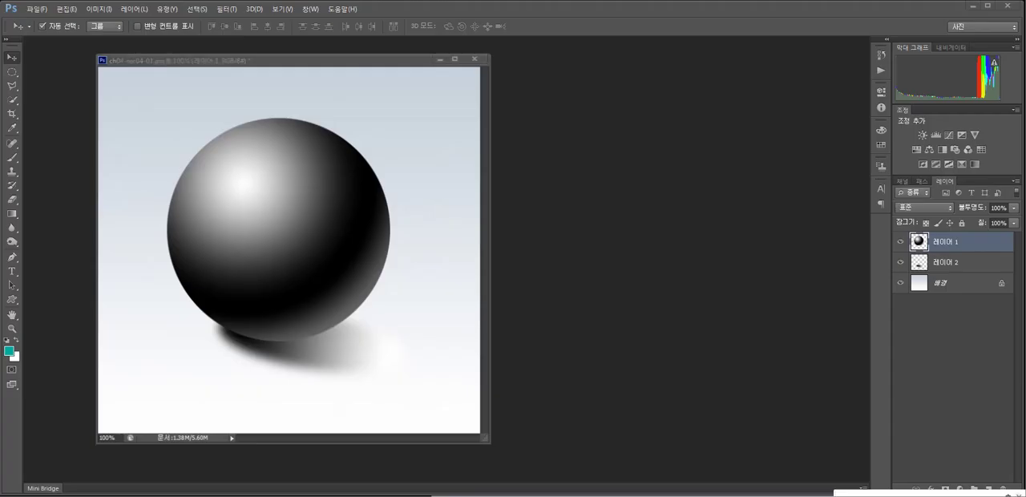
pyautogui.keyDown('ctrl'); pyautogui.click(958, 263); pyautogui.keyUp('ctrl')
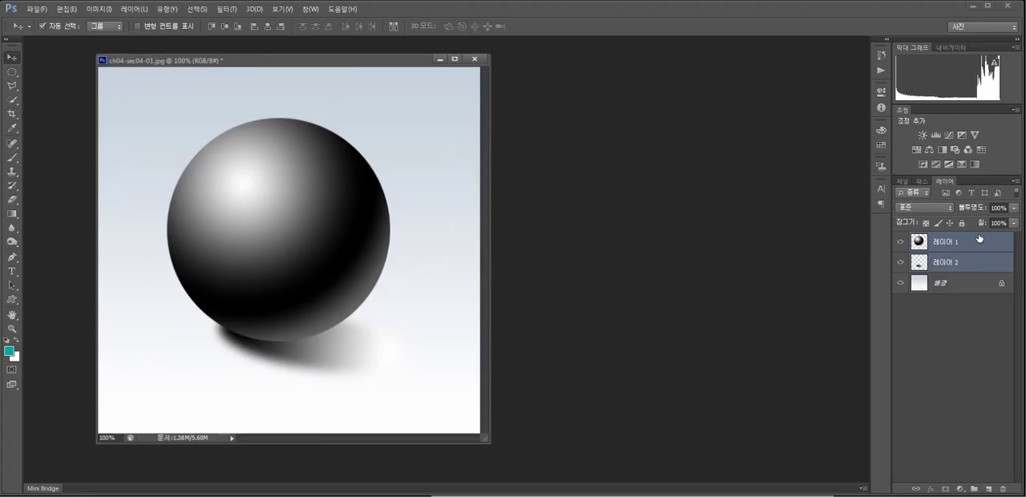
pyautogui.click(1015, 182)
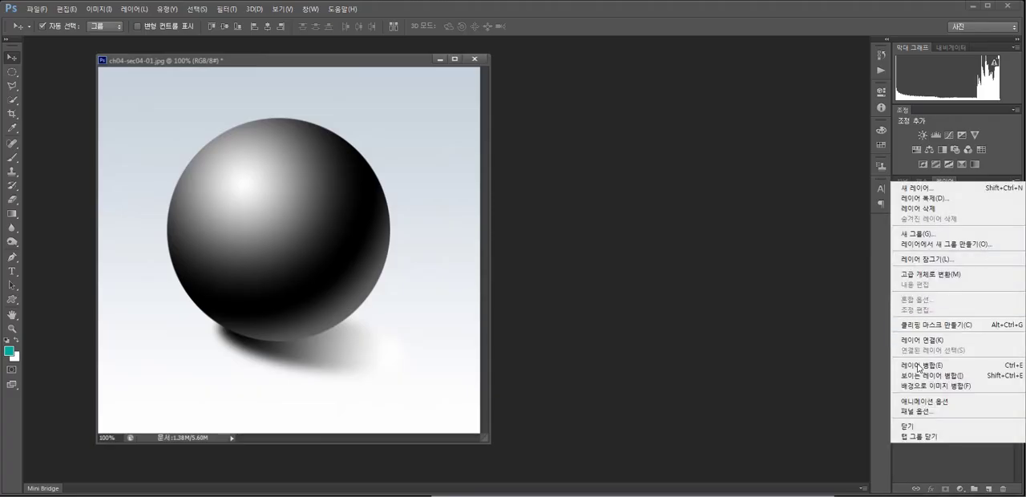
pyautogui.click(919, 367)
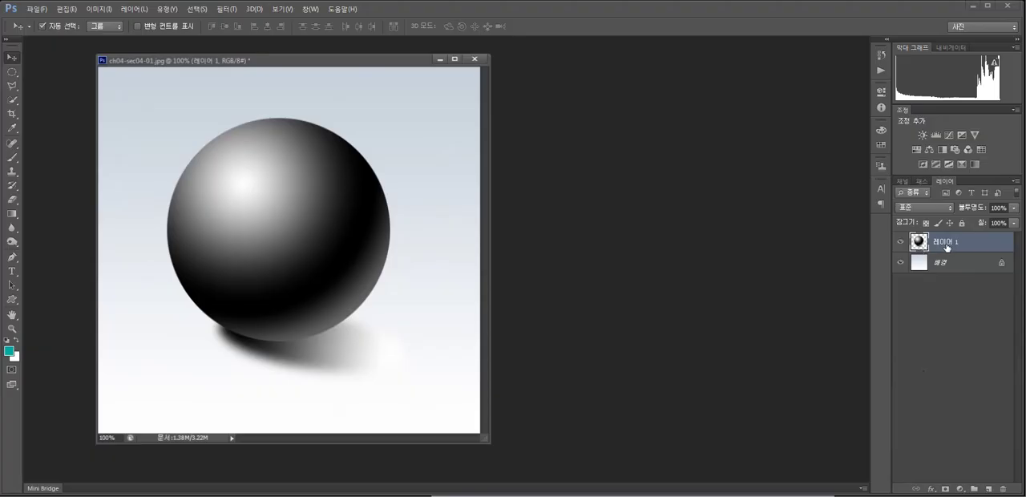
pyautogui.hotkey('ctrl', 'j')
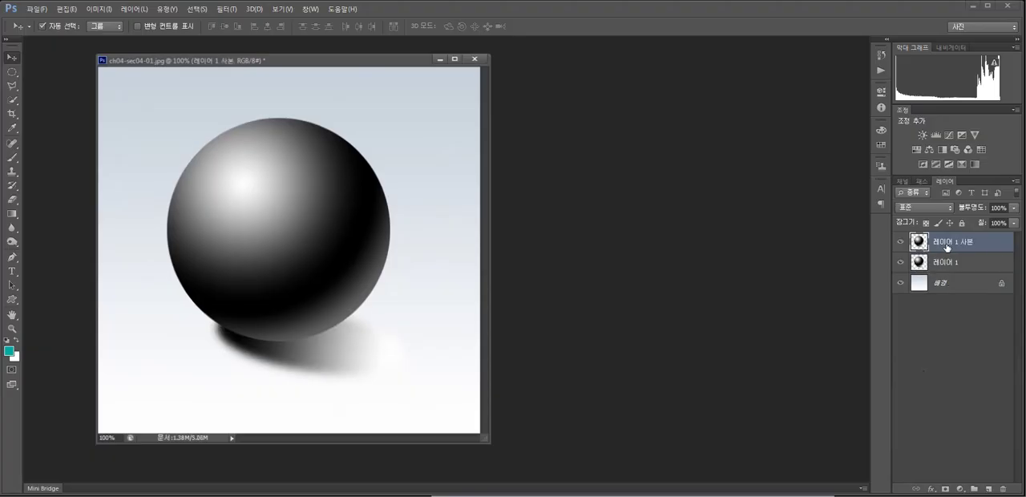
pyautogui.click(900, 264)
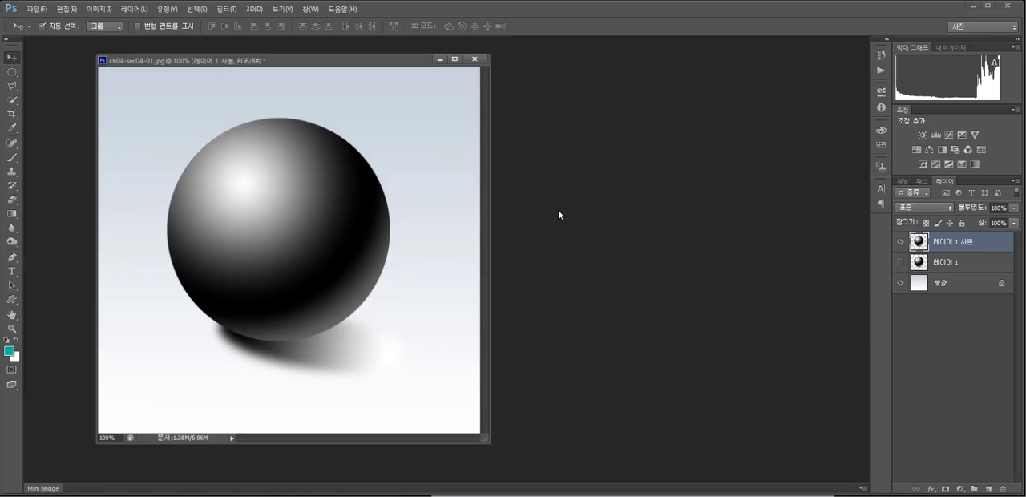
# Colorize the duplicated sphere layer pink with Hue/Saturation, using hue 331, saturation 36 and lightness +32.
pyautogui.hotkey('ctrl', 'u')
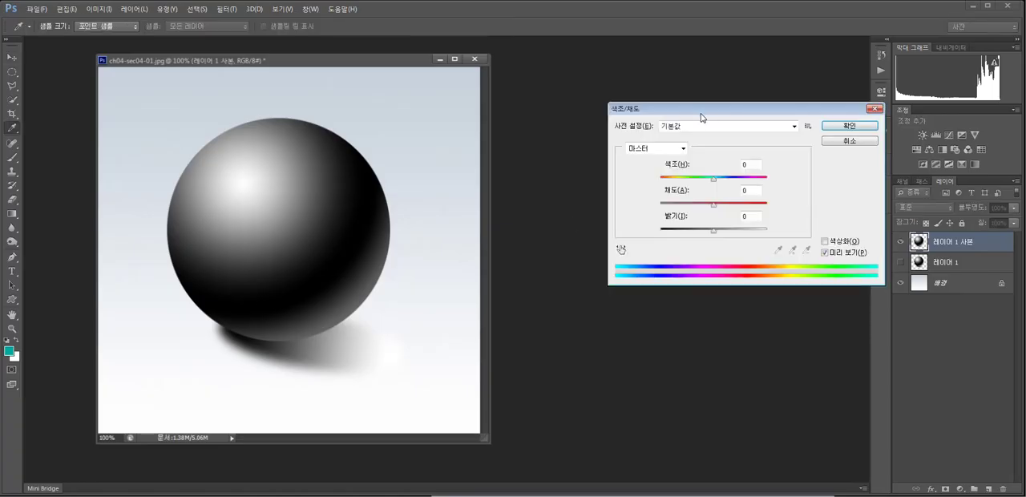
pyautogui.moveTo(701, 117); pyautogui.dragTo(641, 127)
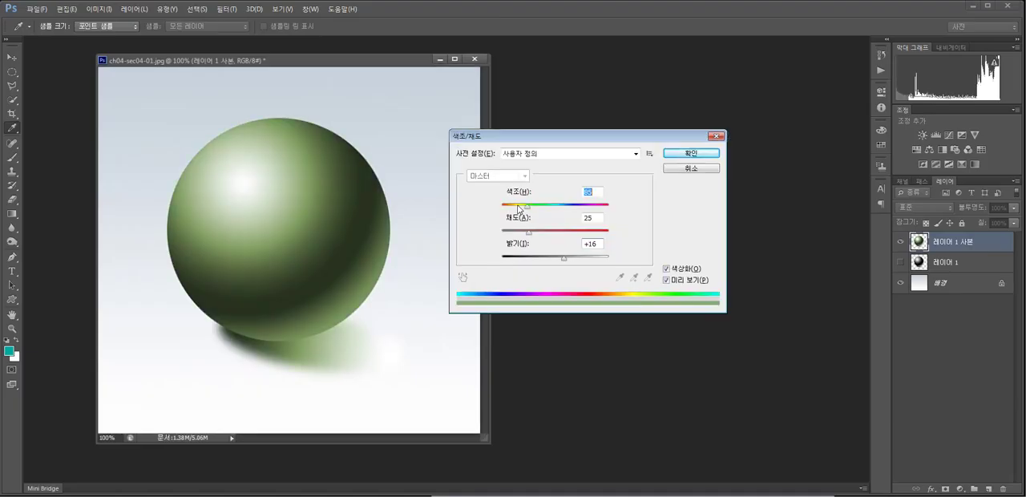
pyautogui.moveTo(518, 206); pyautogui.dragTo(567, 213)
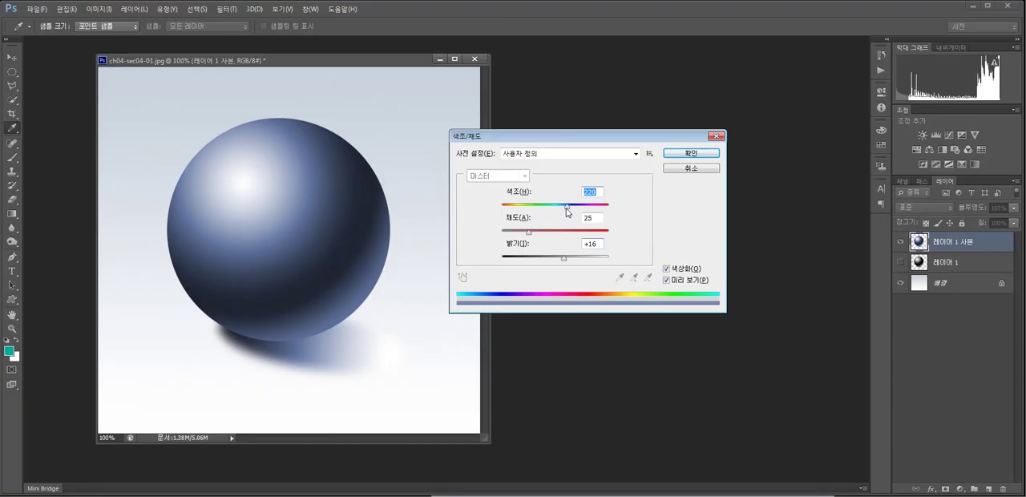
pyautogui.moveTo(567, 206); pyautogui.dragTo(529, 236)
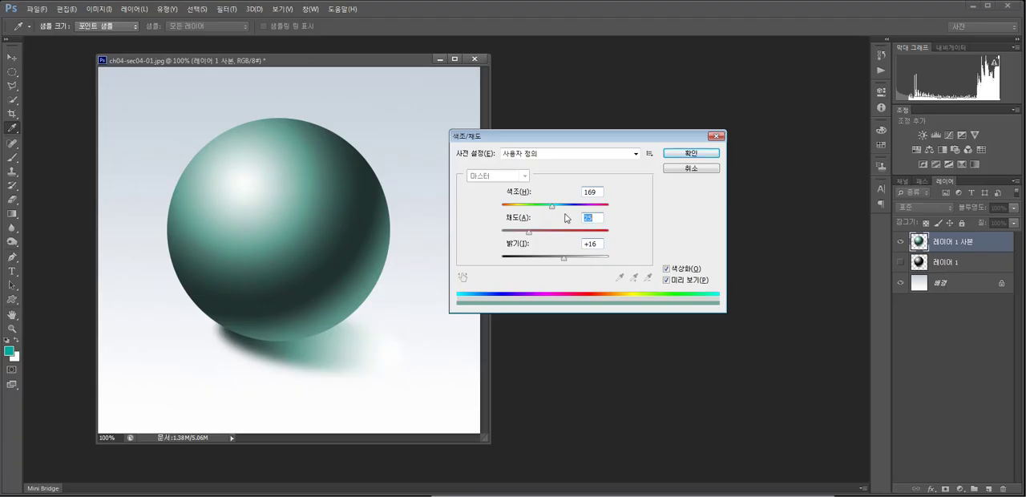
pyautogui.moveTo(553, 207)
pyautogui.mouseDown()
pyautogui.moveTo(568, 211)
pyautogui.moveTo(555, 211)
pyautogui.mouseUp()
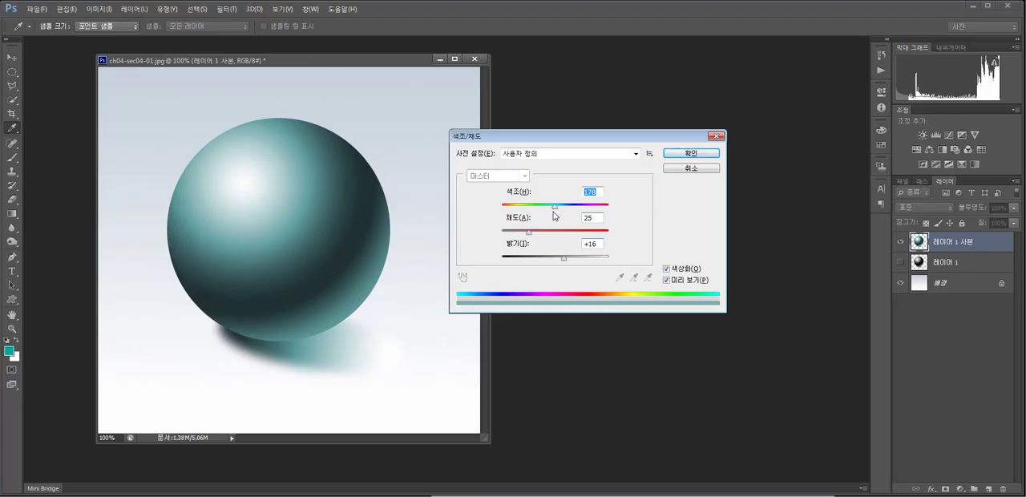
pyautogui.moveTo(554, 208); pyautogui.dragTo(493, 209)
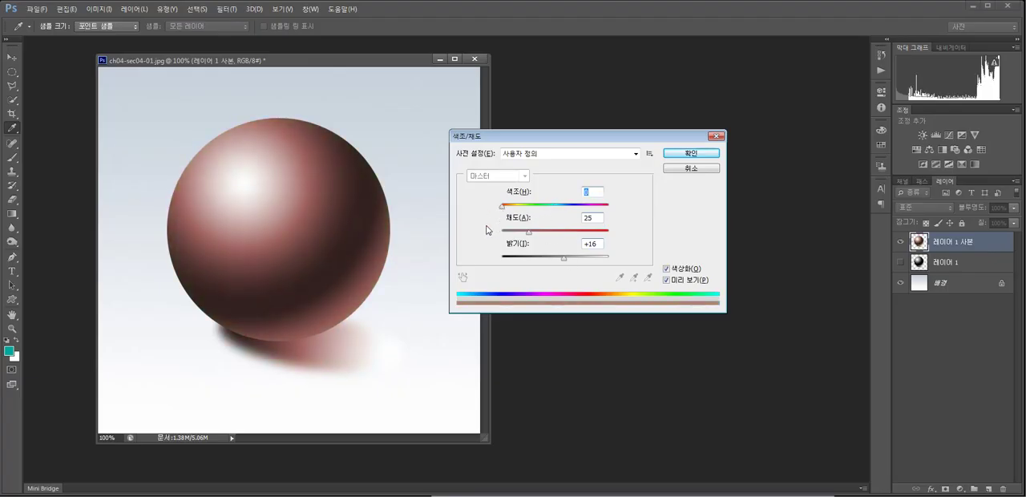
pyautogui.click(567, 259)
pyautogui.click(535, 235)
pyautogui.moveTo(527, 210); pyautogui.dragTo(600, 215)
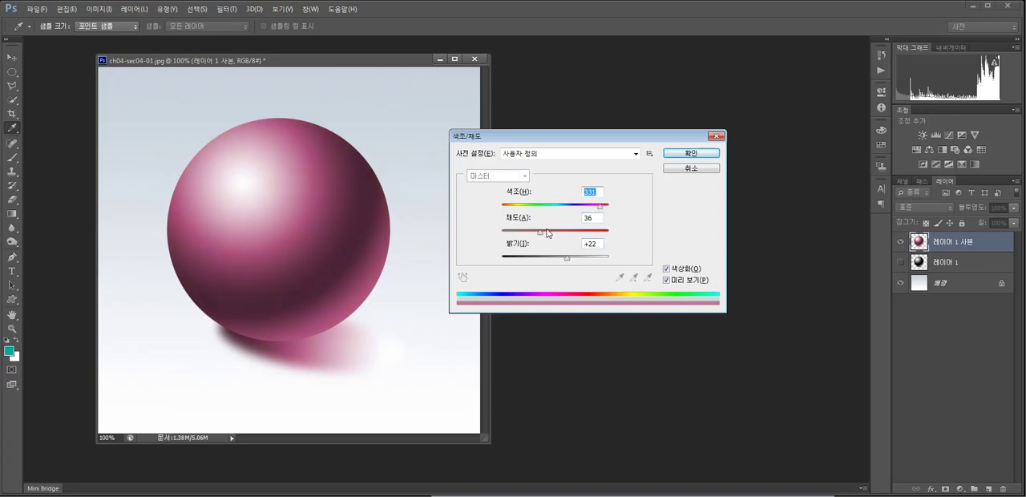
pyautogui.moveTo(569, 258); pyautogui.dragTo(571, 258)
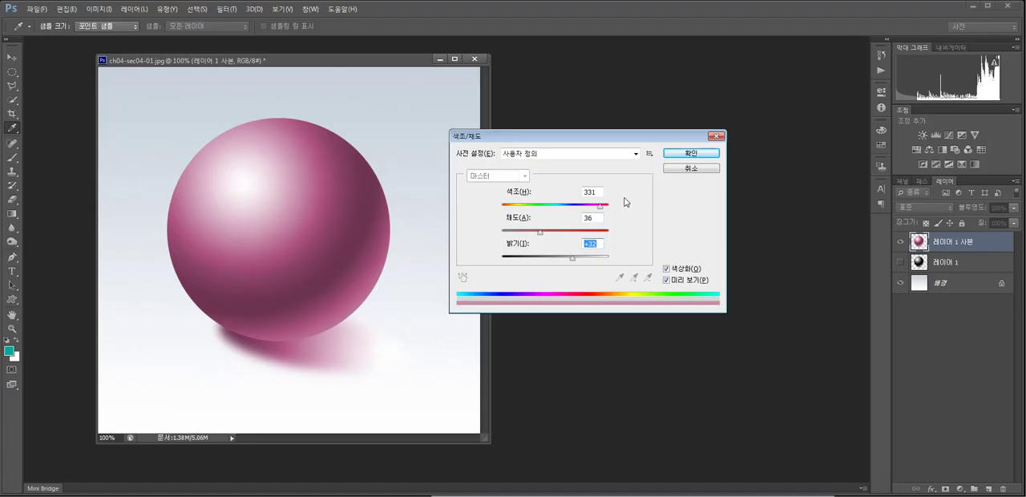
pyautogui.click(688, 154)
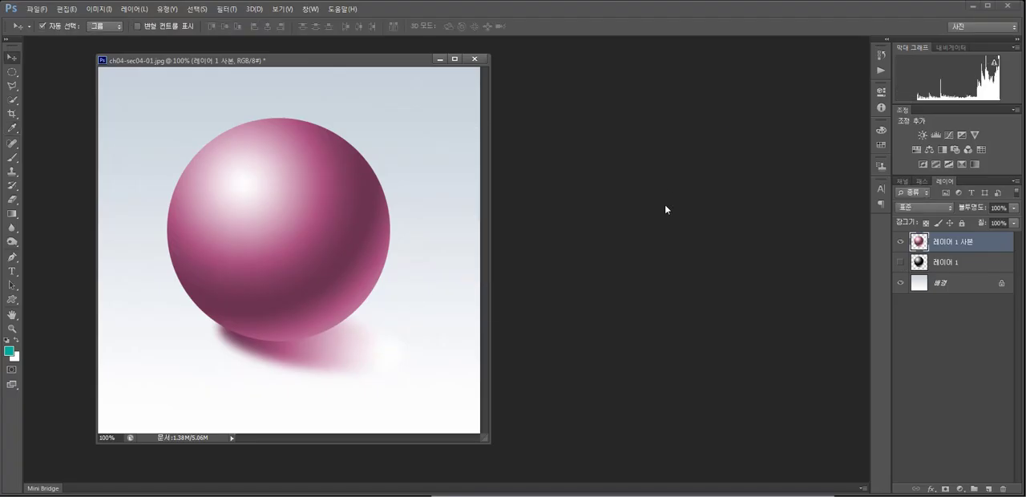
# Compare the colorized sphere with the black original by toggling the visibility of the two layers.
pyautogui.click(901, 241)
pyautogui.click(900, 262)
pyautogui.click(901, 241)
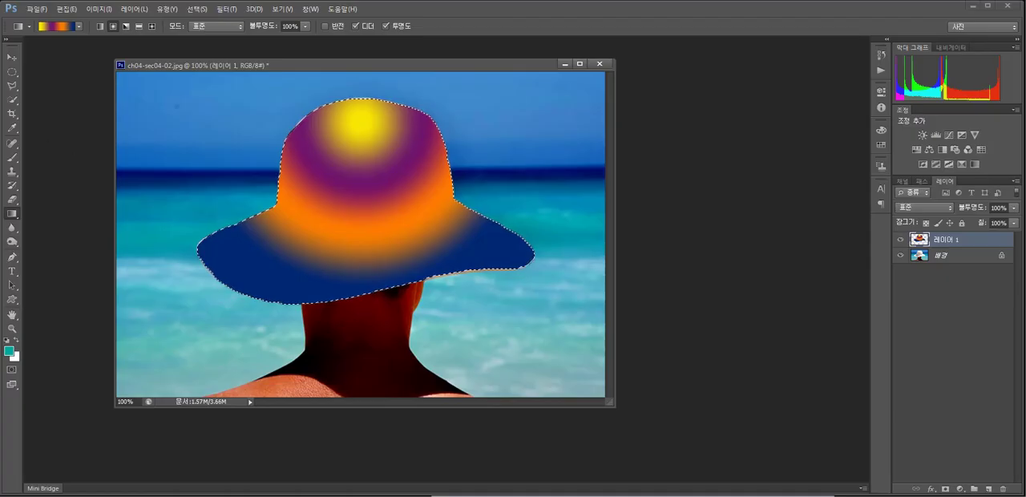
# Try the Multiply, Color Burn, Linear Burn and Darker Color blend modes on the hat's gradient layer 레이어 1.
pyautogui.press('m')
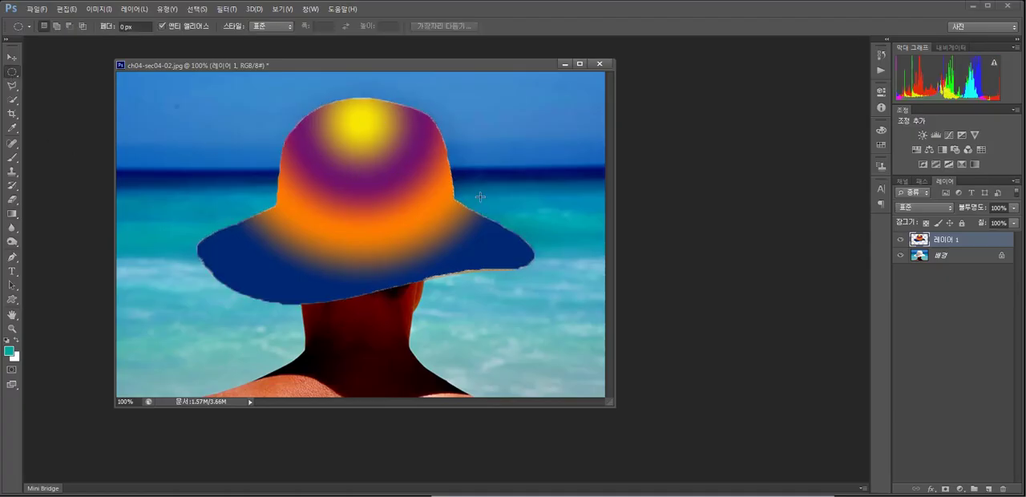
pyautogui.click(926, 205)
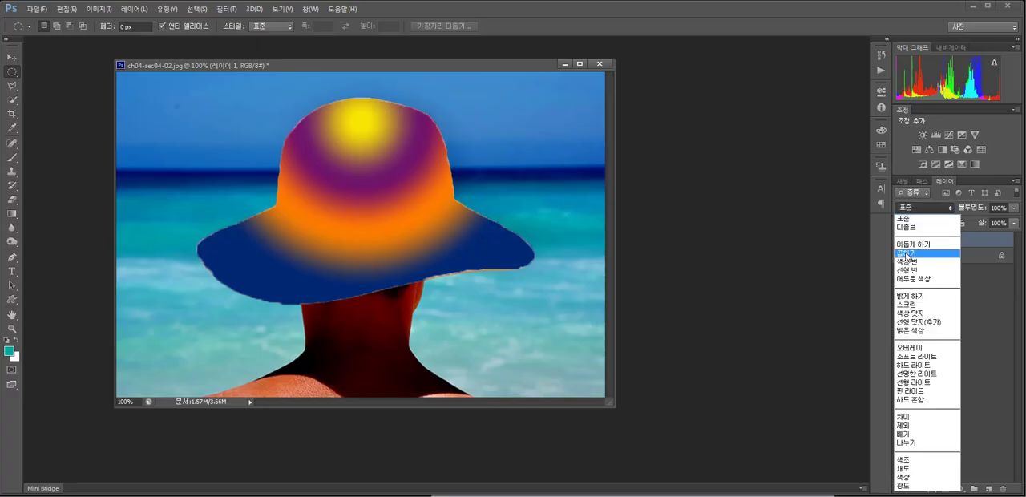
pyautogui.click(906, 253)
pyautogui.click(910, 211)
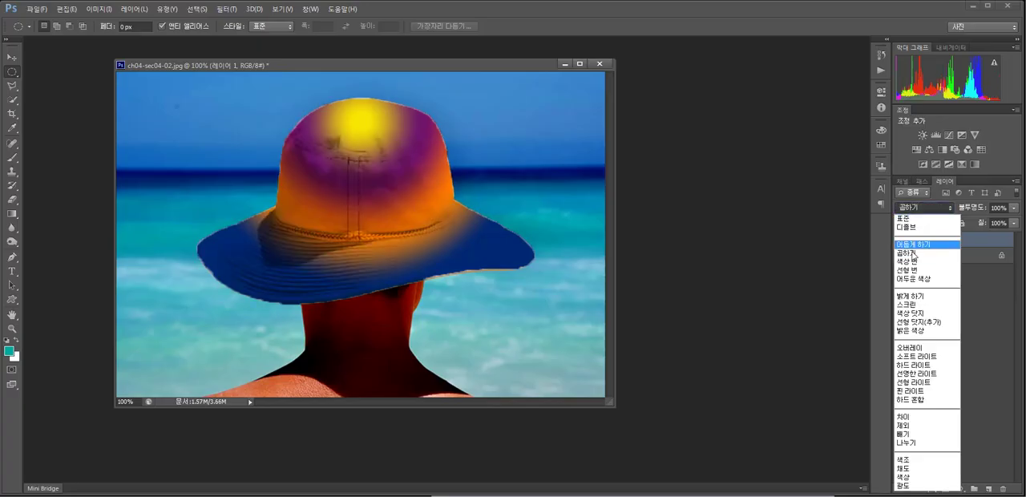
pyautogui.click(908, 266)
pyautogui.click(914, 209)
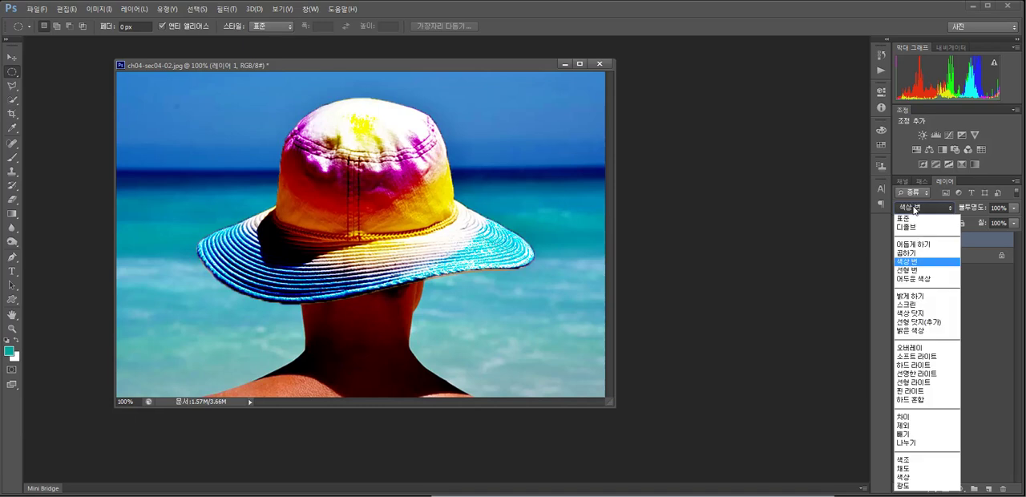
pyautogui.click(914, 271)
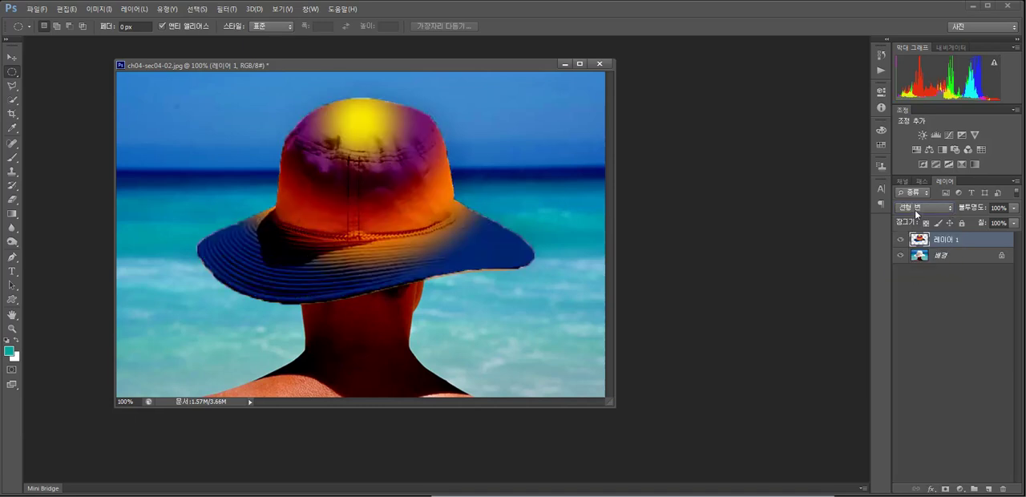
pyautogui.click(918, 210)
pyautogui.click(916, 280)
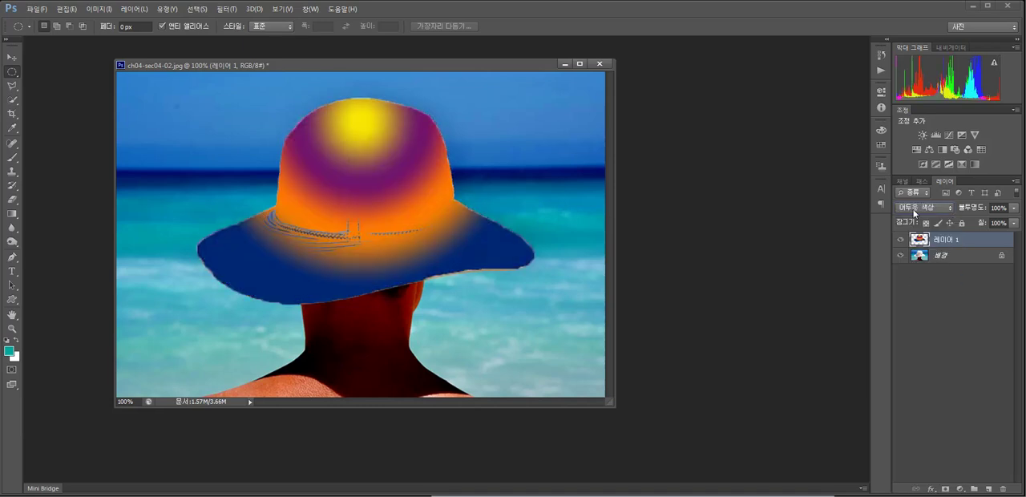
# Try the Lighten and Screen blend modes on the hat's gradient layer.
pyautogui.click(915, 210)
pyautogui.click(915, 296)
pyautogui.click(922, 208)
pyautogui.click(910, 304)
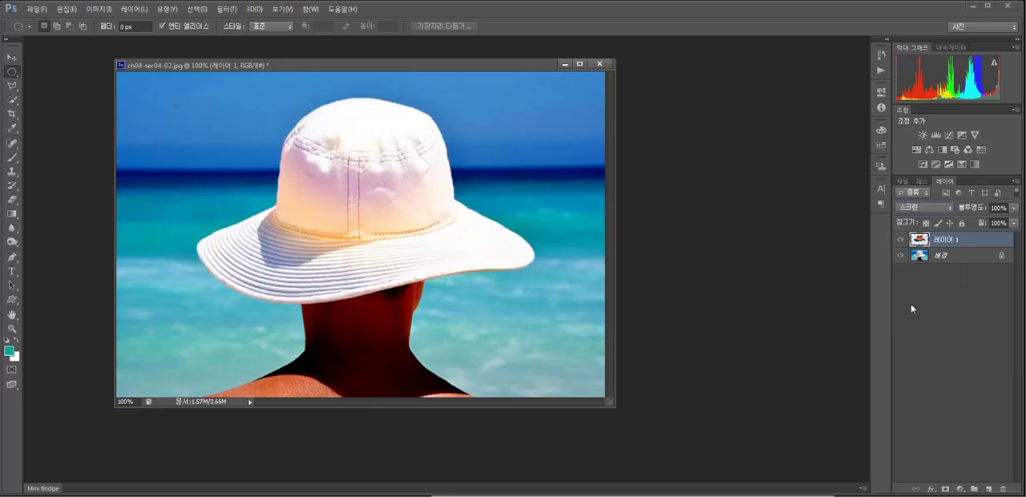
# Try Color Burn and Linear Burn again on the hat's gradient layer, and set its blend mode to Overlay.
pyautogui.click(929, 210)
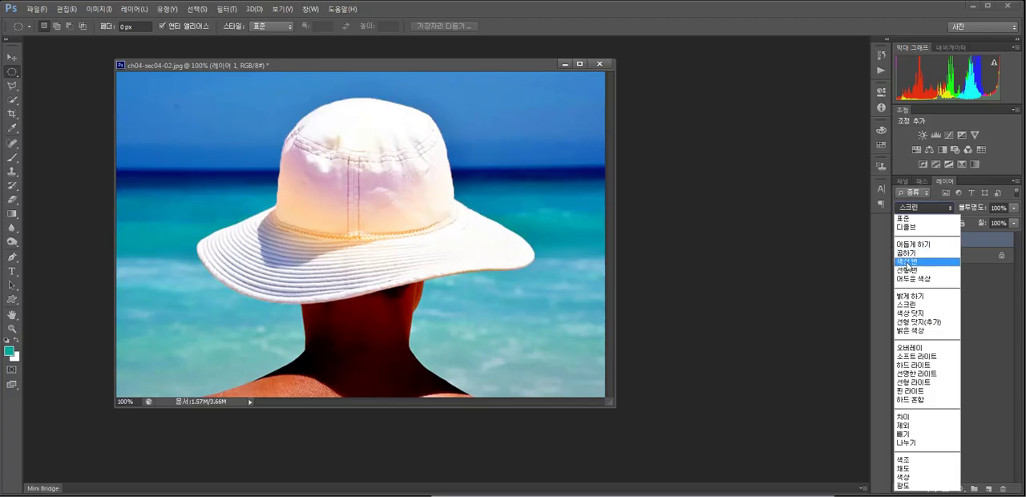
pyautogui.click(907, 264)
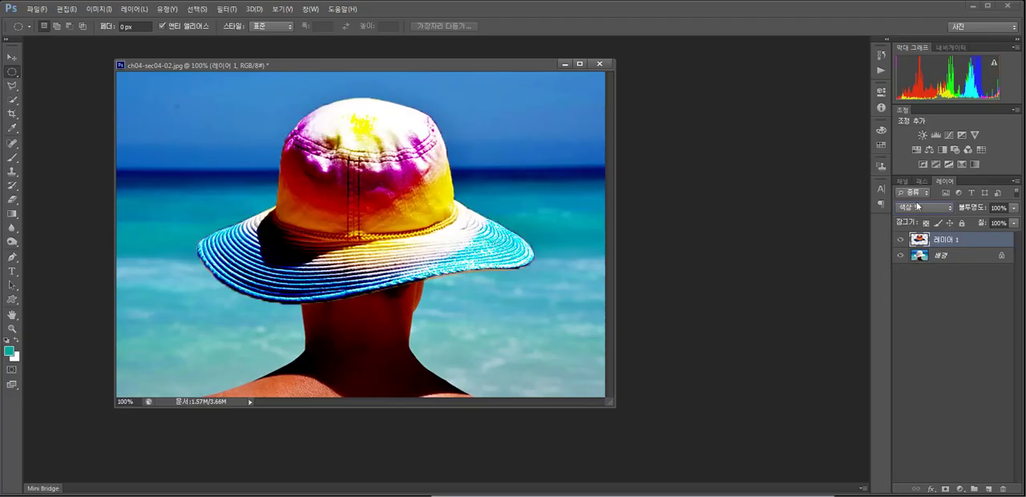
pyautogui.click(920, 208)
pyautogui.click(911, 269)
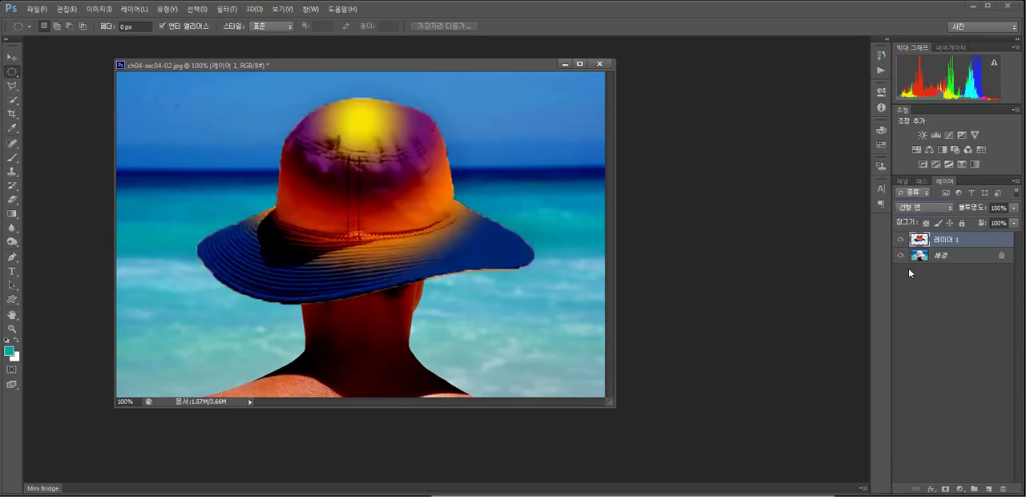
pyautogui.click(920, 208)
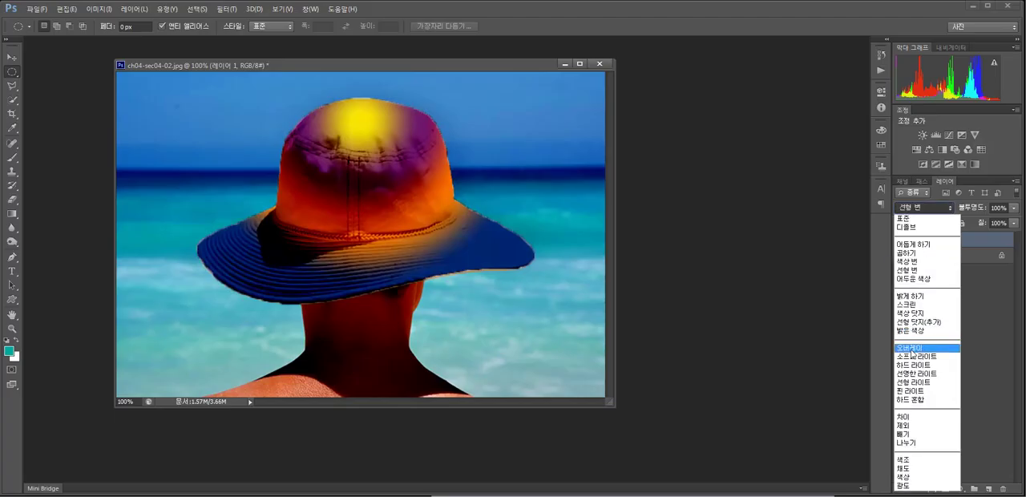
pyautogui.click(911, 353)
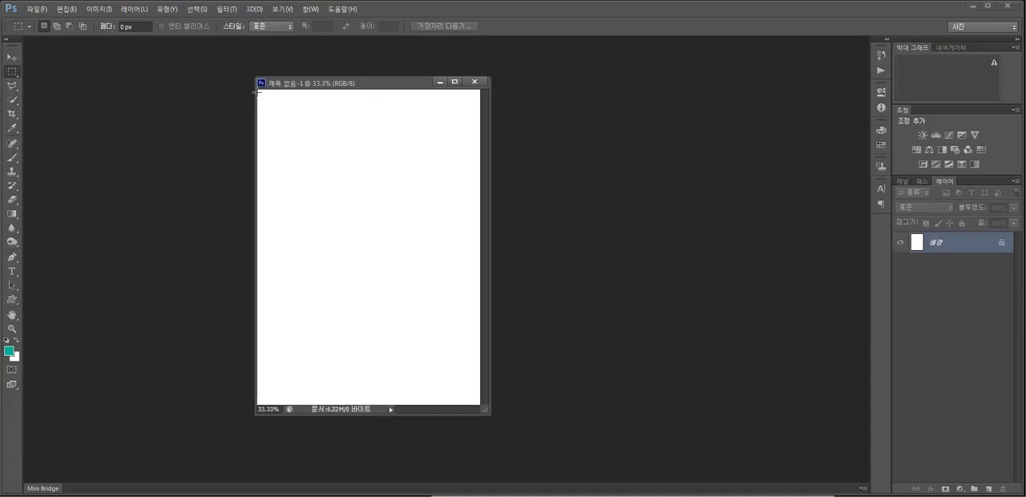
pyautogui.moveTo(400, 84); pyautogui.dragTo(391, 83)
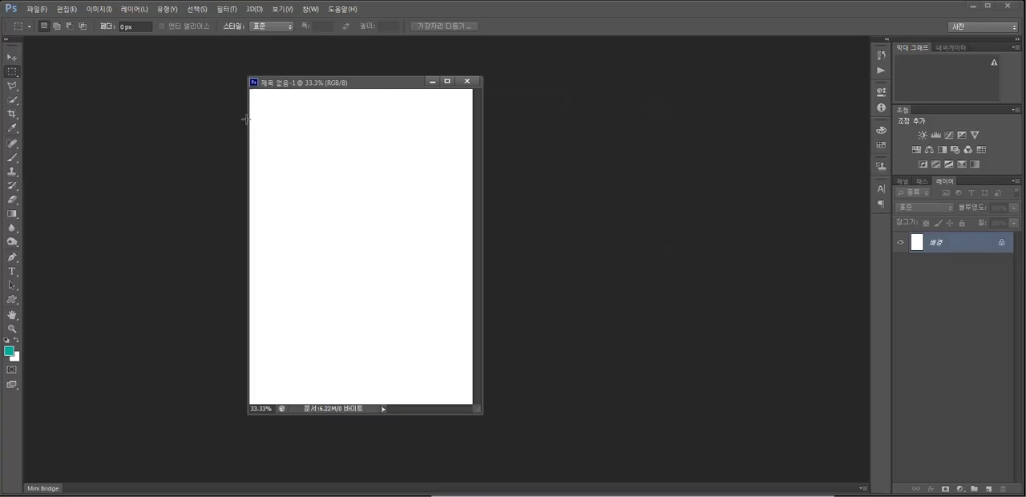
# Enlarge the landscape blank document's window, move it aside and open 01.psd beside it.
pyautogui.moveTo(580, 336); pyautogui.dragTo(624, 379)
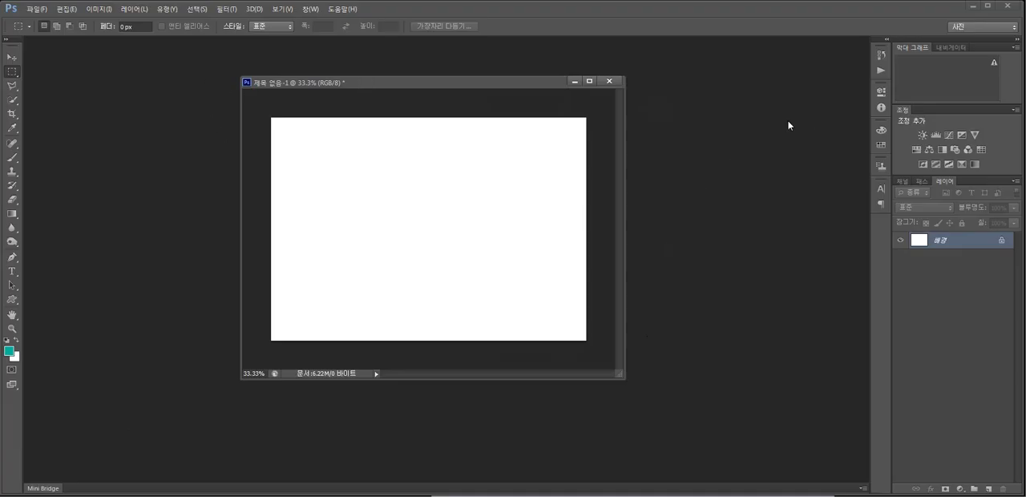
pyautogui.moveTo(449, 82); pyautogui.dragTo(287, 76)
pyautogui.doubleClick(127, 407)
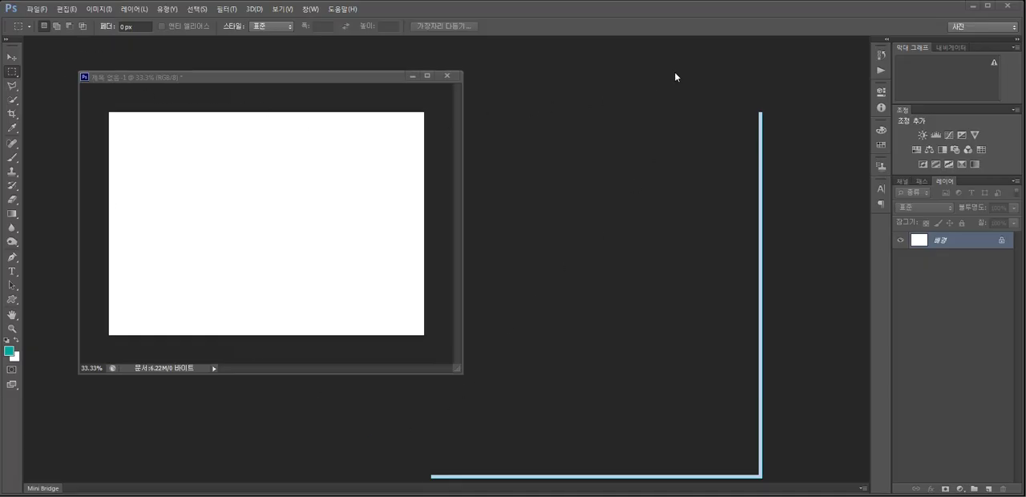
pyautogui.moveTo(692, 74); pyautogui.dragTo(565, 65)
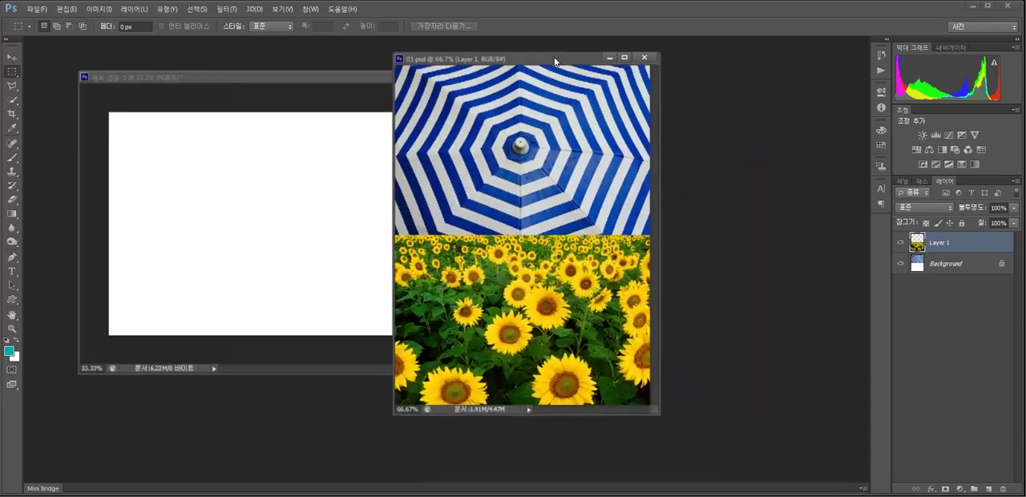
# Open 02.jpg and move its selected frying-pan area into the upper-left corner of the blank document.
pyautogui.hotkey('ctrl', 'o')
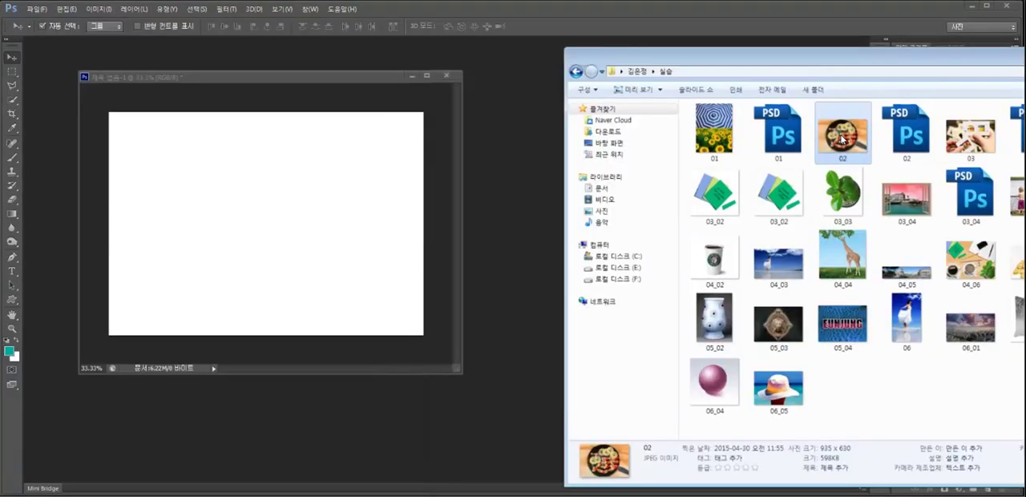
pyautogui.moveTo(839, 120); pyautogui.dragTo(513, 136)
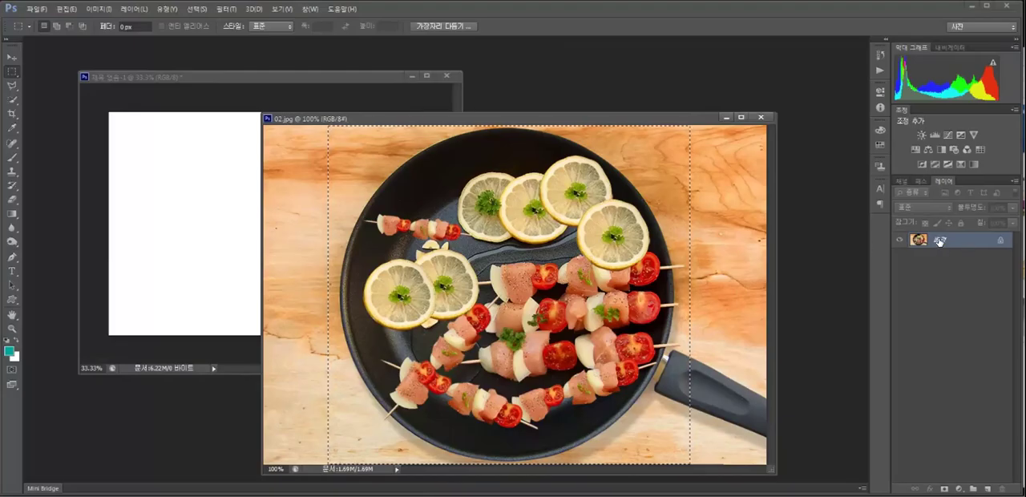
pyautogui.click(12, 58)
pyautogui.moveTo(420, 219); pyautogui.dragTo(181, 170)
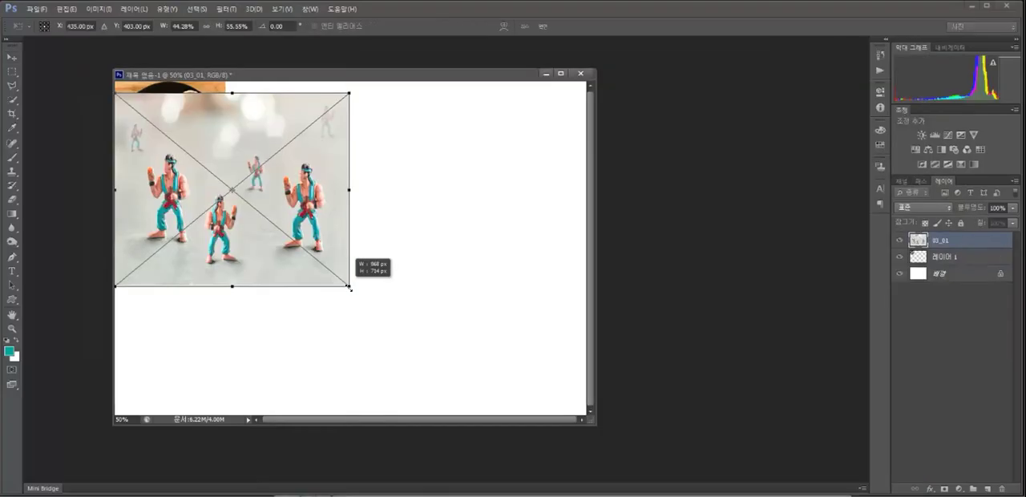
# Place the 03_01 figures image beside the frying-pan photo, scale it to about 30% wide, and rasterize its layer.
pyautogui.moveTo(351, 286); pyautogui.dragTo(243, 175)
pyautogui.moveTo(225, 137); pyautogui.dragTo(223, 134)
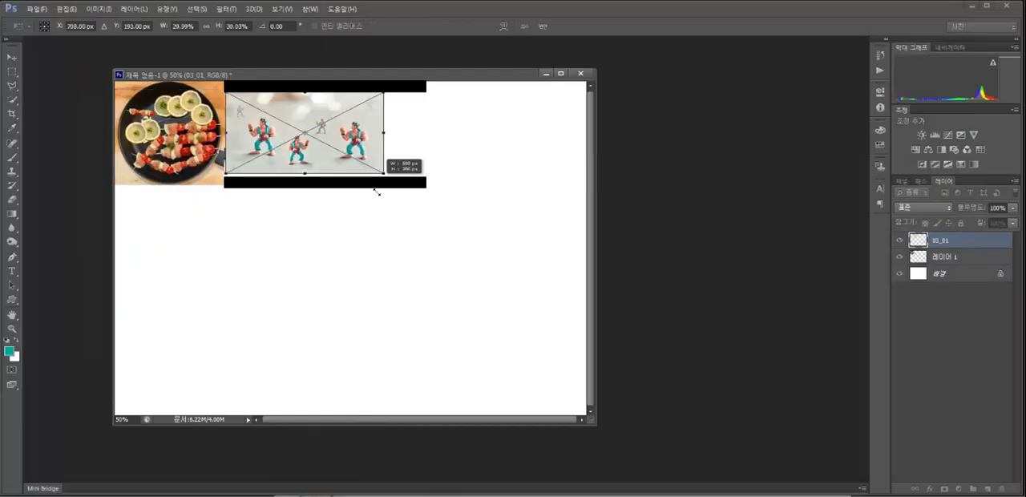
pyautogui.press('Return')
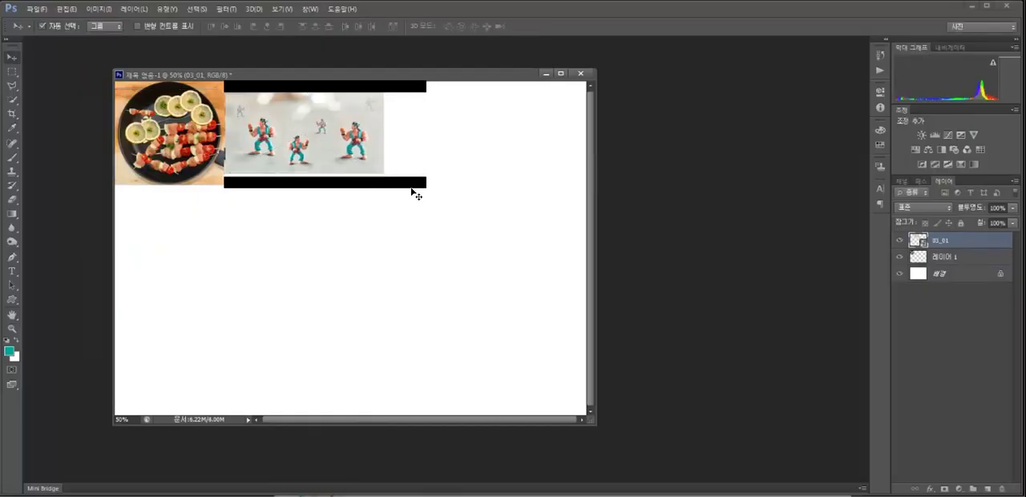
pyautogui.rightClick(946, 242)
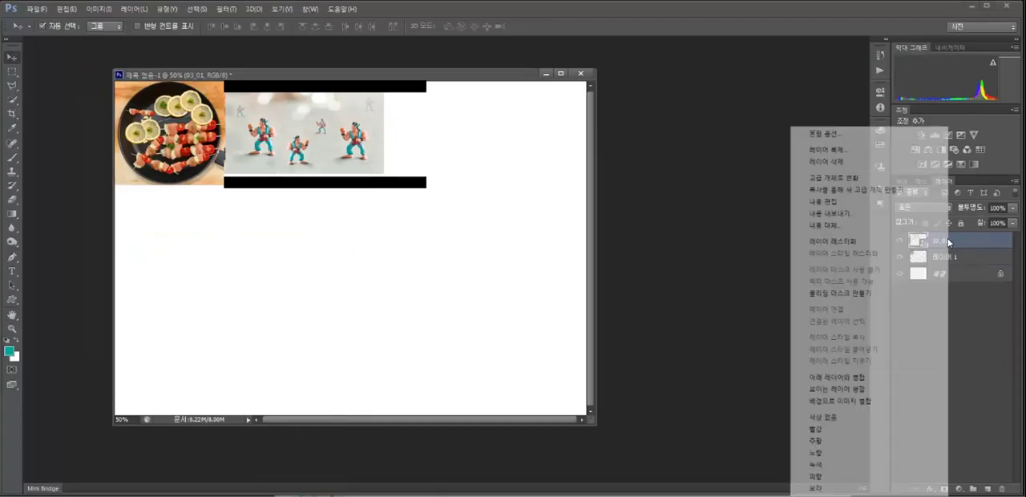
pyautogui.click(849, 243)
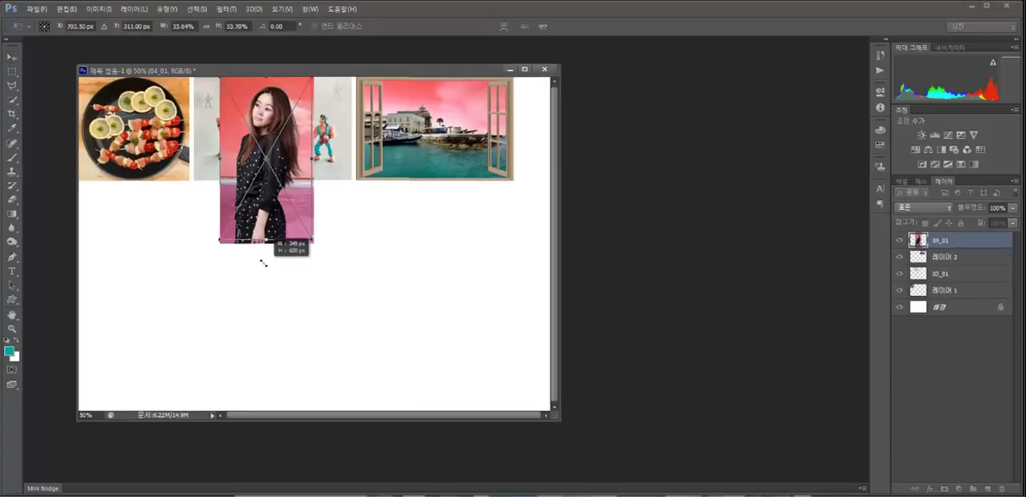
# Arrange the woman and giraffe photos in a second row and place the 04_06 desk photo beside them.
pyautogui.moveTo(263, 263); pyautogui.dragTo(261, 258)
pyautogui.moveTo(224, 166); pyautogui.dragTo(171, 279)
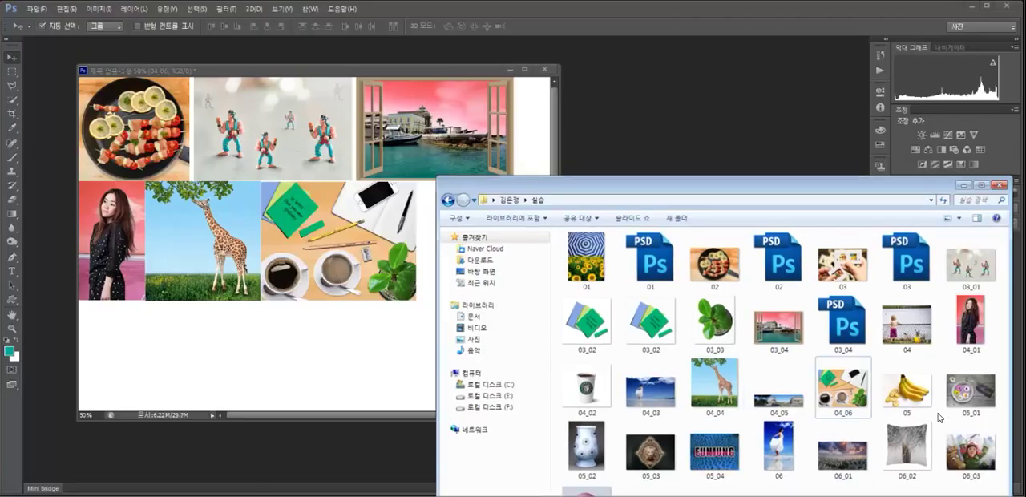
pyautogui.click(906, 387)
pyautogui.moveTo(906, 392); pyautogui.dragTo(270, 326)
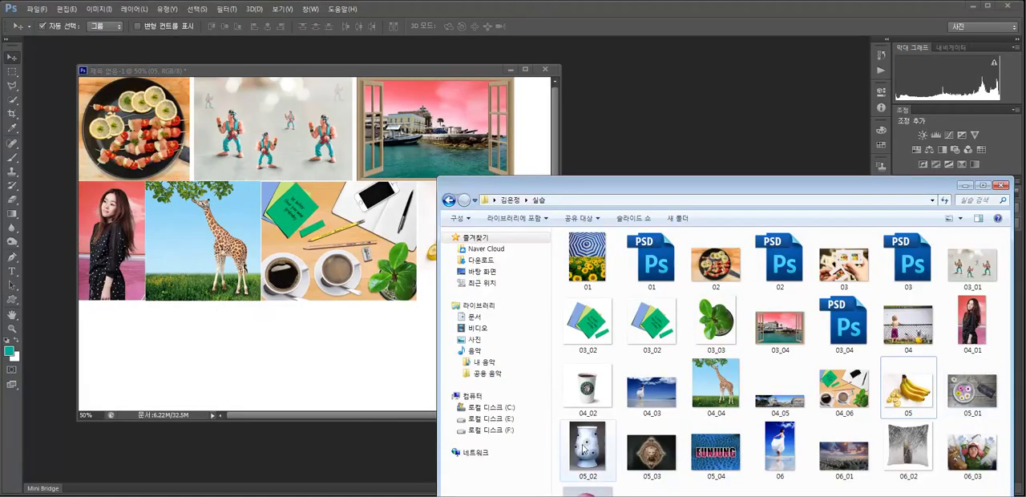
# Place the 05_02 vase photo, scale it to about 52%, and fit it below the woman's photo.
pyautogui.click(590, 455)
pyautogui.moveTo(590, 455); pyautogui.dragTo(323, 343)
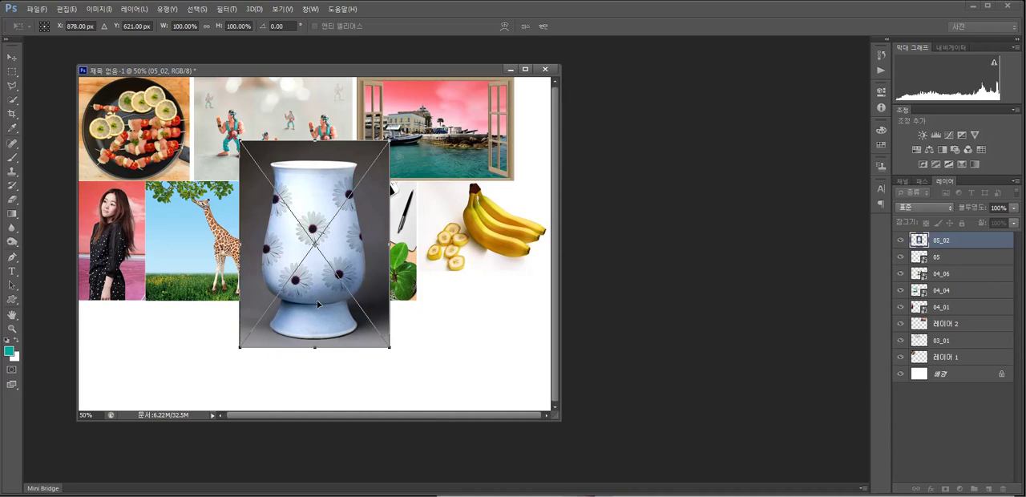
pyautogui.moveTo(388, 142); pyautogui.dragTo(318, 239)
pyautogui.moveTo(281, 264); pyautogui.dragTo(120, 326)
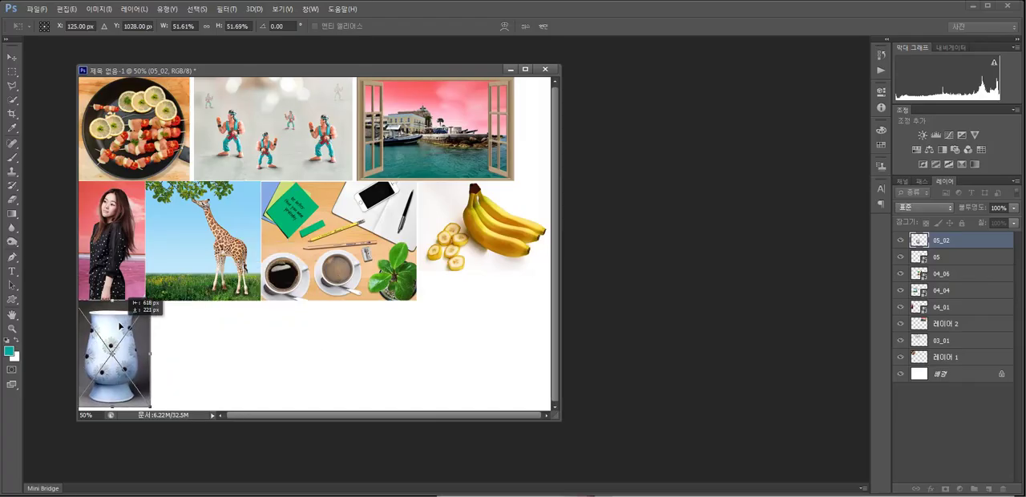
pyautogui.moveTo(150, 407); pyautogui.dragTo(153, 409)
pyautogui.press('Return')
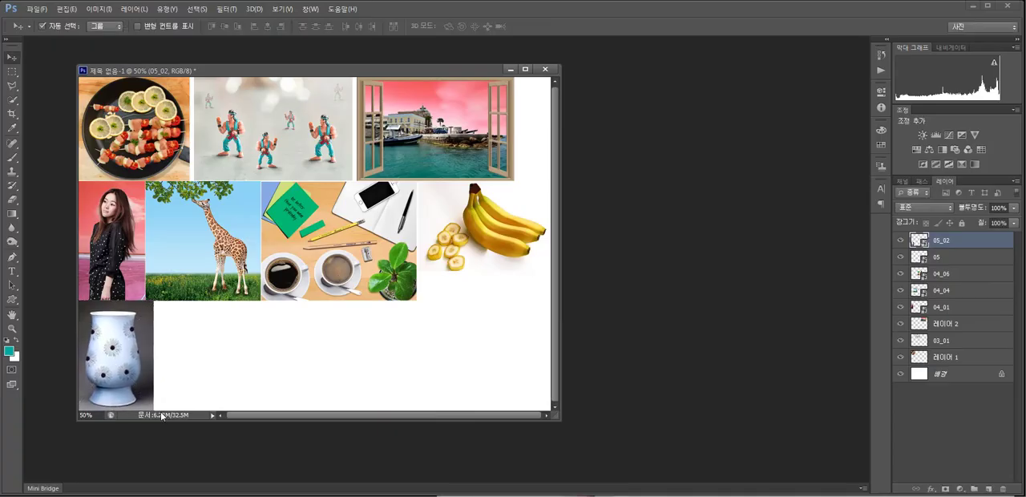
# Fine-tune the position of the vase photo in the collage's lower-left corner.
pyautogui.moveTo(130, 377); pyautogui.dragTo(143, 376)
pyautogui.press('Down')
pyautogui.press('Down')
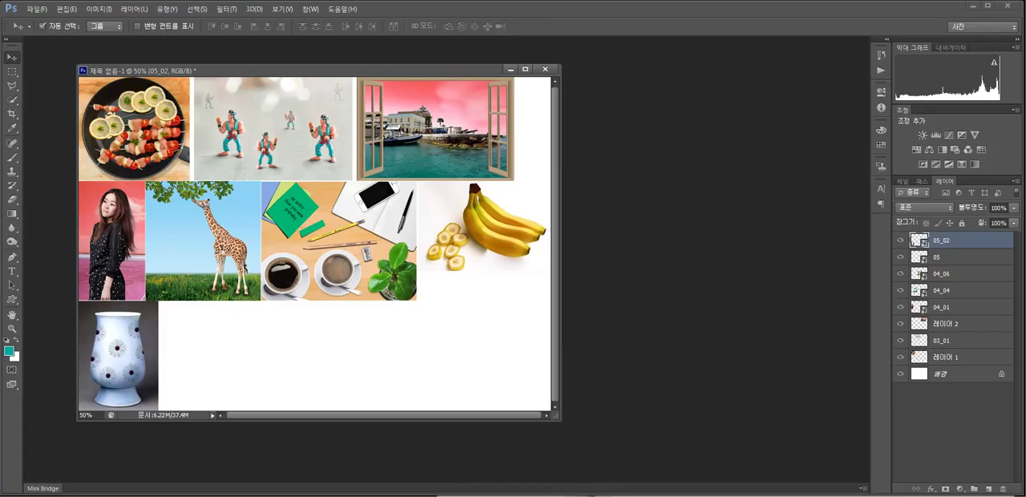
pyautogui.press('Up')
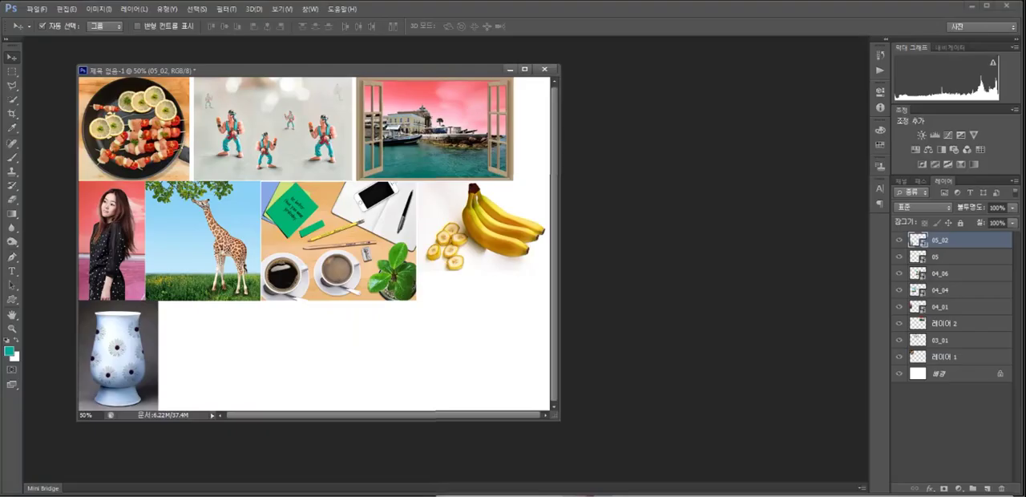
# Place the 05_04 leopard-pattern lettering image beside the vase and scale it to about 41%.
pyautogui.hotkey('alt', 'Tab')
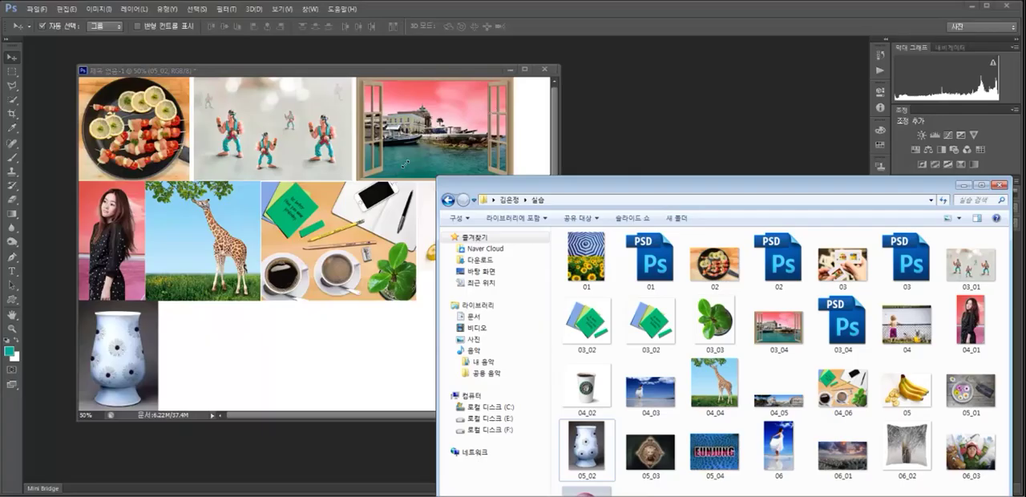
pyautogui.moveTo(258, 279); pyautogui.dragTo(255, 285)
pyautogui.moveTo(239, 330); pyautogui.dragTo(262, 348)
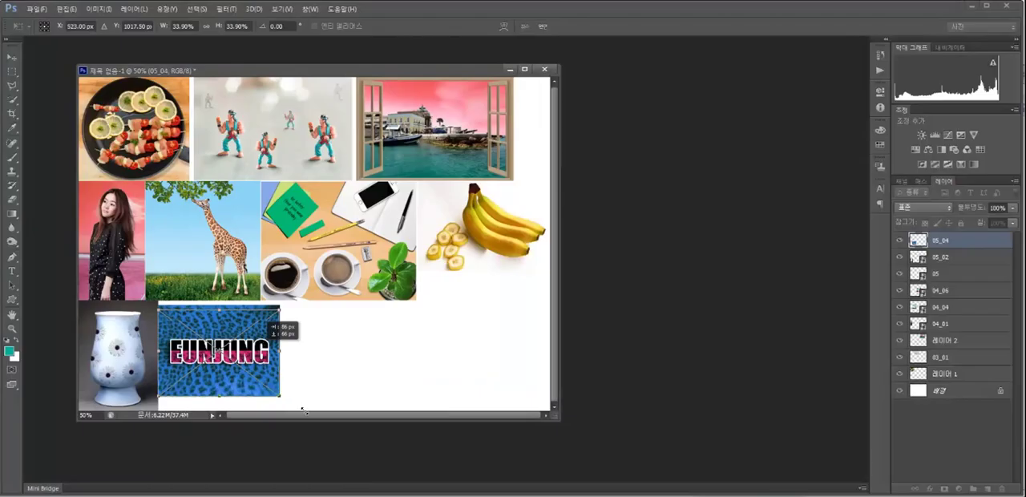
pyautogui.moveTo(279, 396); pyautogui.dragTo(306, 411)
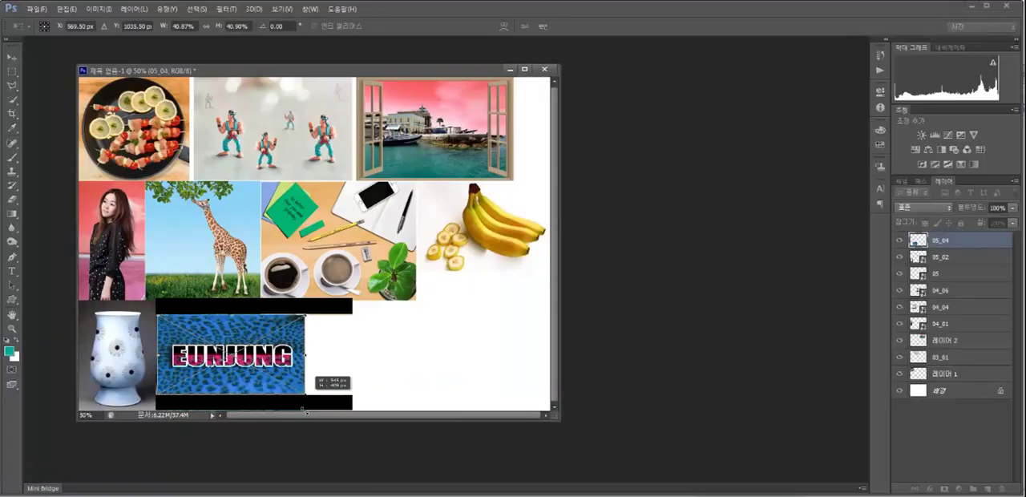
pyautogui.press('Return')
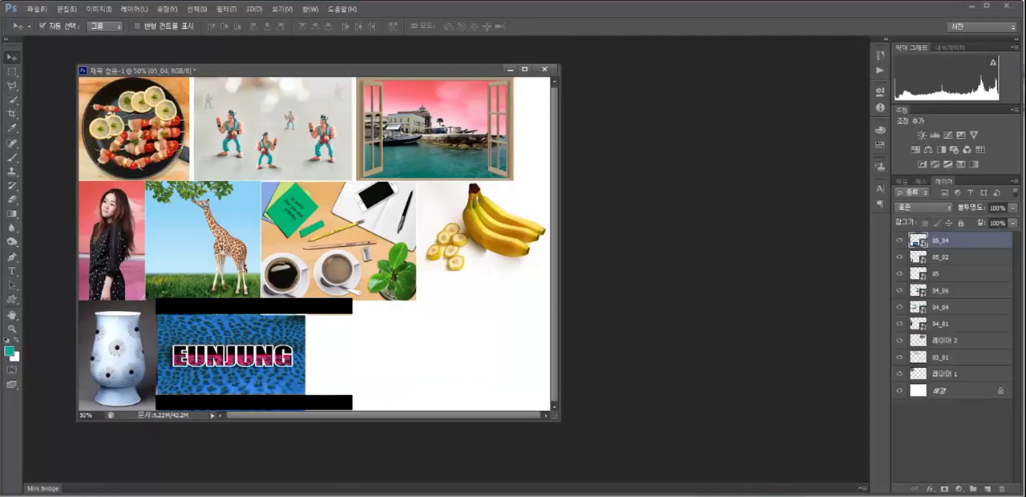
# Shift the 03_01 figures image and the open-window photo left to close the gaps in the first row.
pyautogui.click(255, 144)
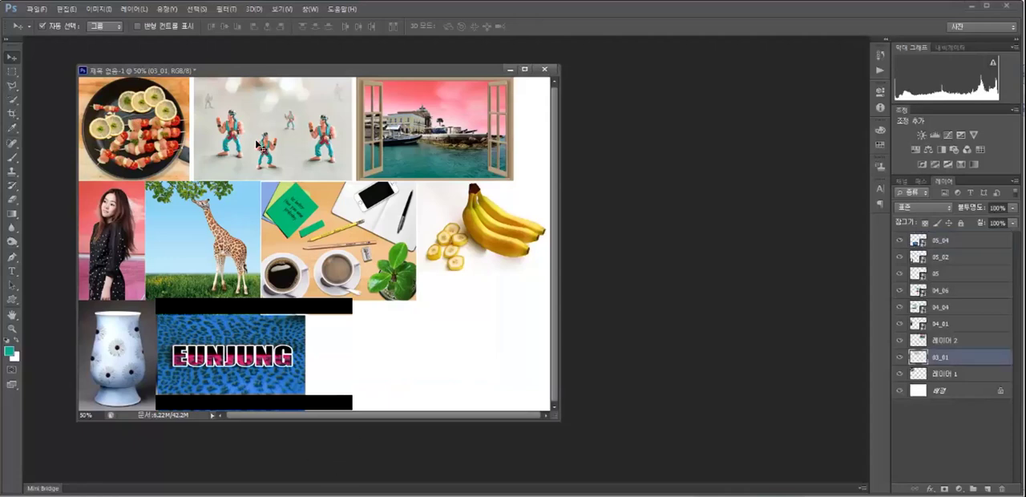
pyautogui.moveTo(255, 145); pyautogui.dragTo(250, 144)
pyautogui.moveTo(398, 126); pyautogui.dragTo(389, 126)
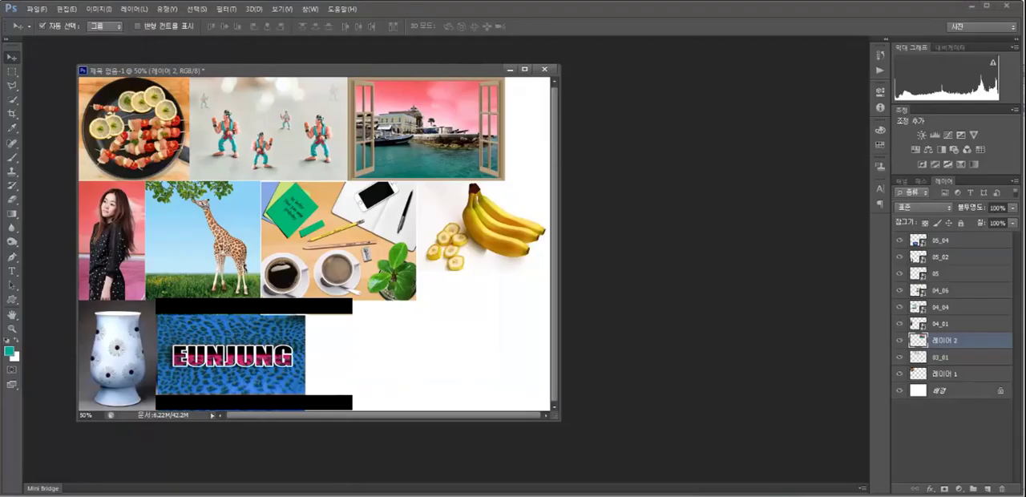
# Try to place the whole 06_03 photo from the practice folder into the collage.
pyautogui.hotkey('alt', 'Tab')
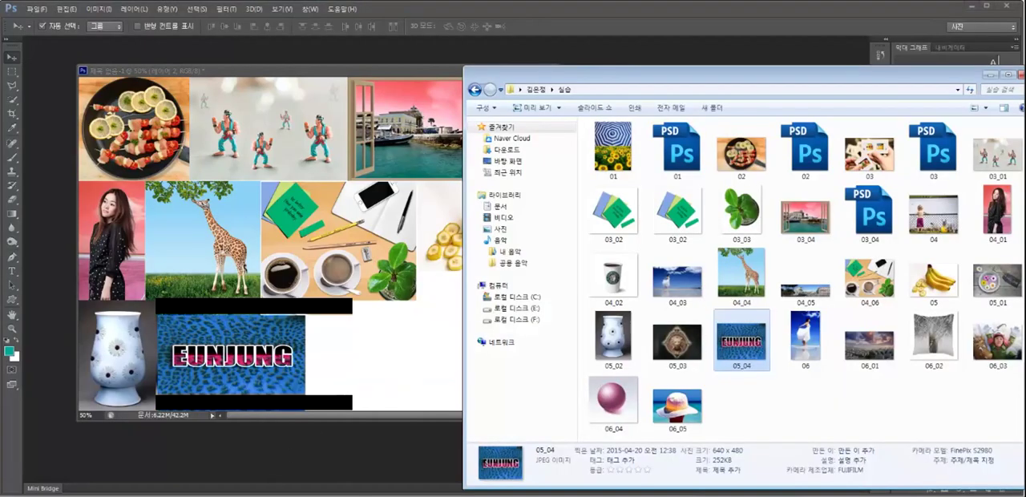
pyautogui.click(789, 428)
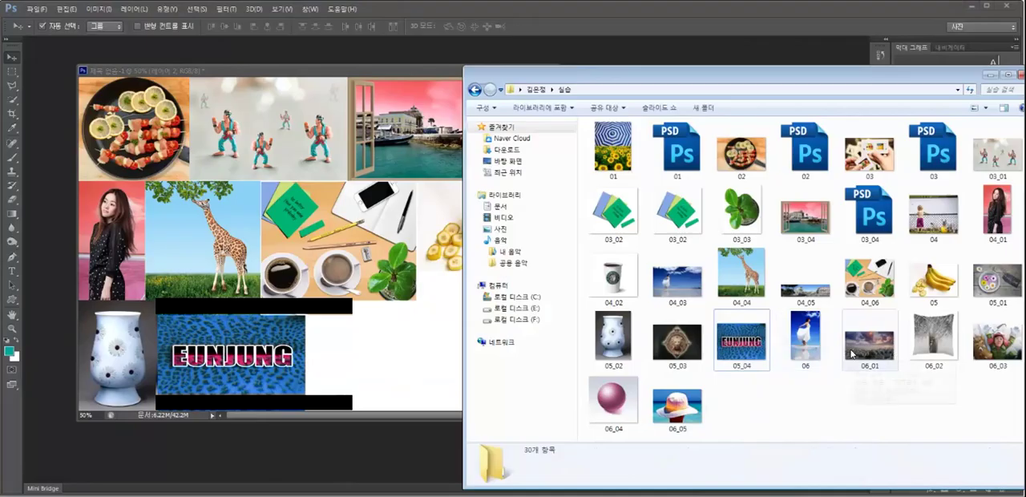
pyautogui.moveTo(850, 351)
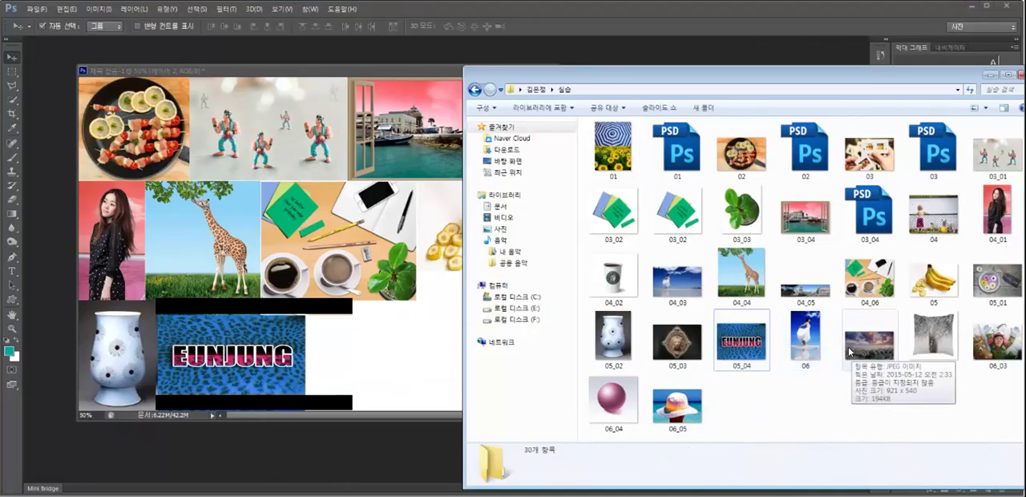
pyautogui.click(1002, 346)
pyautogui.moveTo(998, 346); pyautogui.dragTo(399, 350)
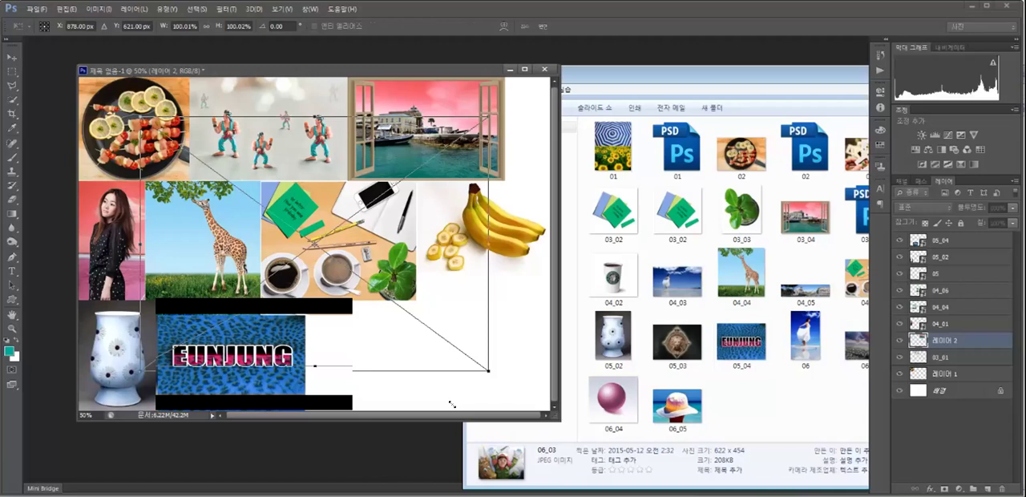
pyautogui.moveTo(452, 404); pyautogui.dragTo(456, 405)
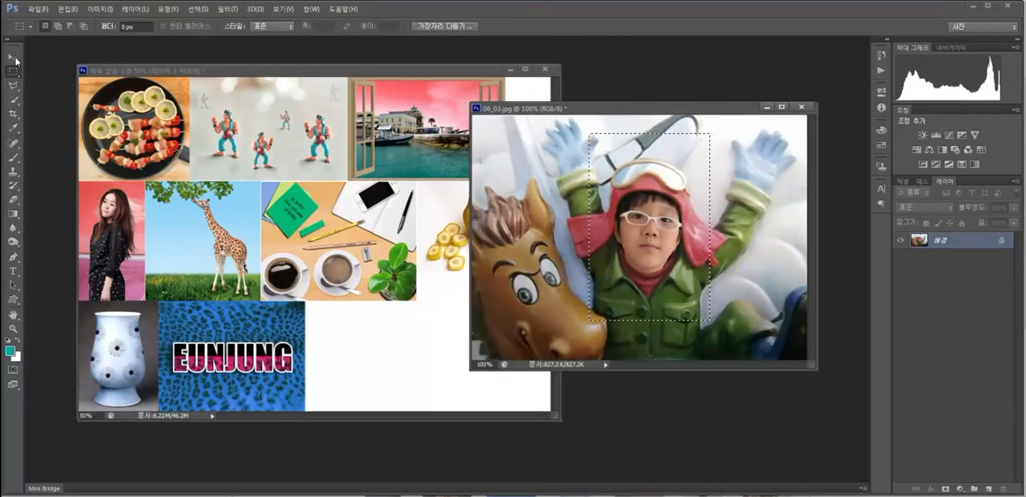
# Move the selected child's portrait from 06_03.jpg beside the lettering image, and close 06_03.jpg without saving.
pyautogui.press('v')
pyautogui.moveTo(636, 221); pyautogui.dragTo(349, 333)
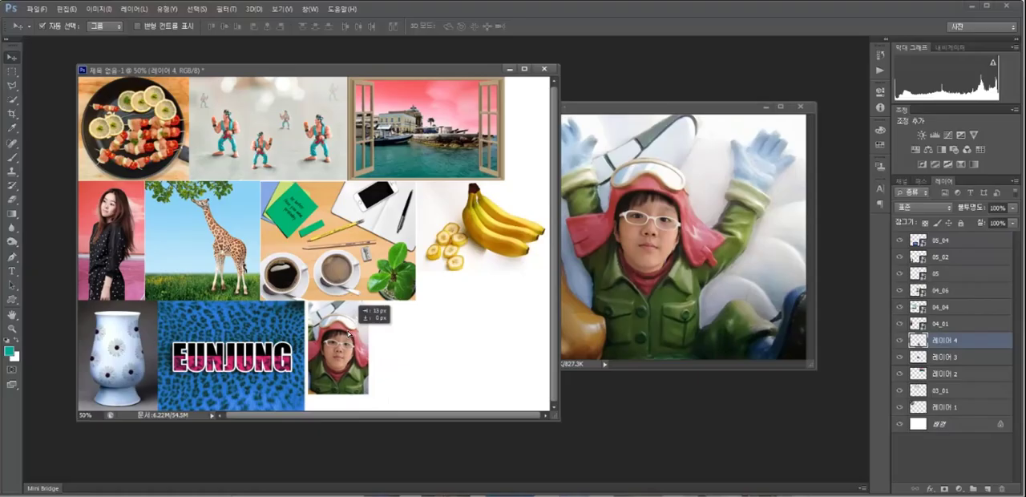
pyautogui.click(678, 221)
pyautogui.hotkey('ctrl', 'w')
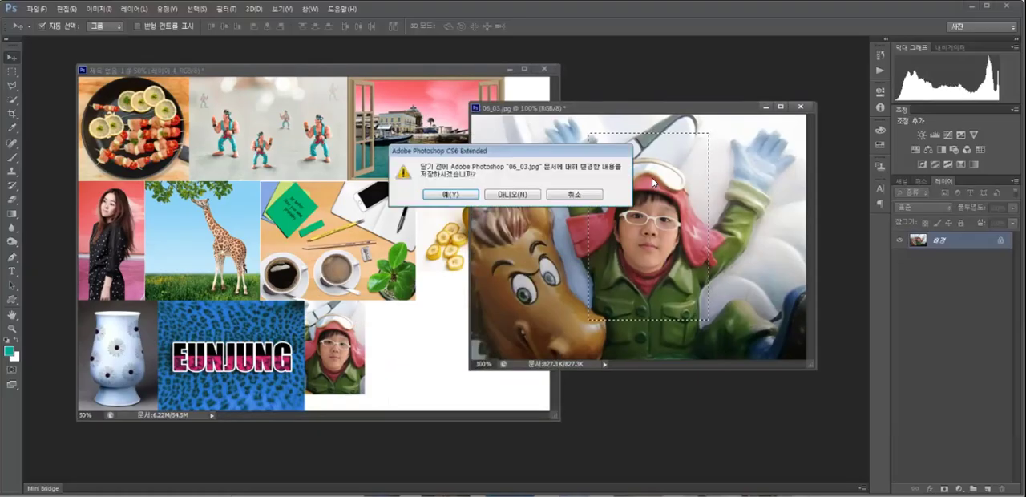
pyautogui.click(521, 195)
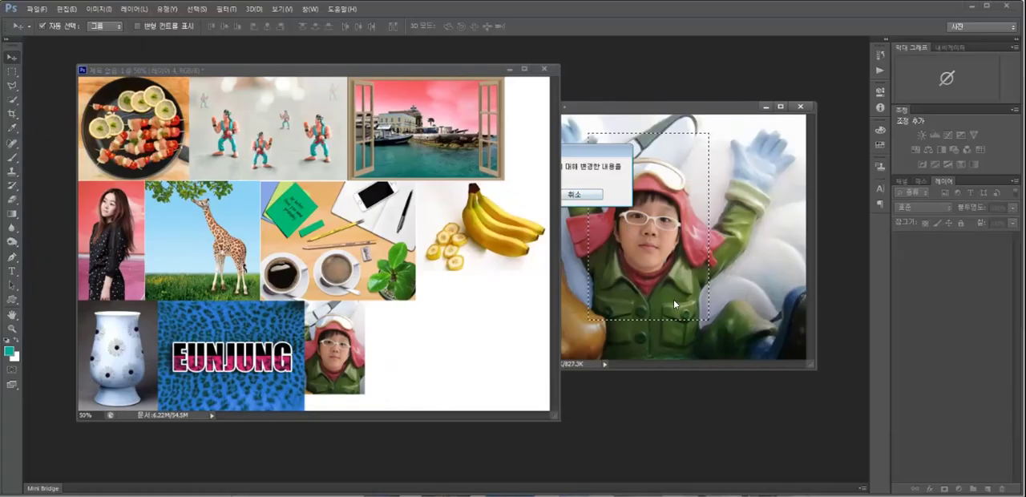
# Place the 06_04 sphere, 06, 06_01 and 06_02 photos into the remaining gaps of the collage.
pyautogui.moveTo(667, 371); pyautogui.dragTo(448, 314)
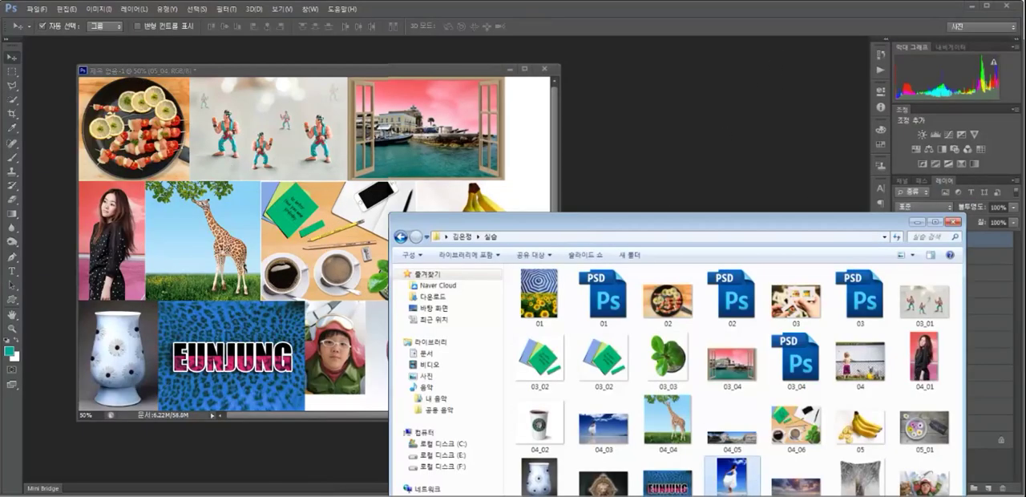
pyautogui.moveTo(733, 474); pyautogui.dragTo(525, 200)
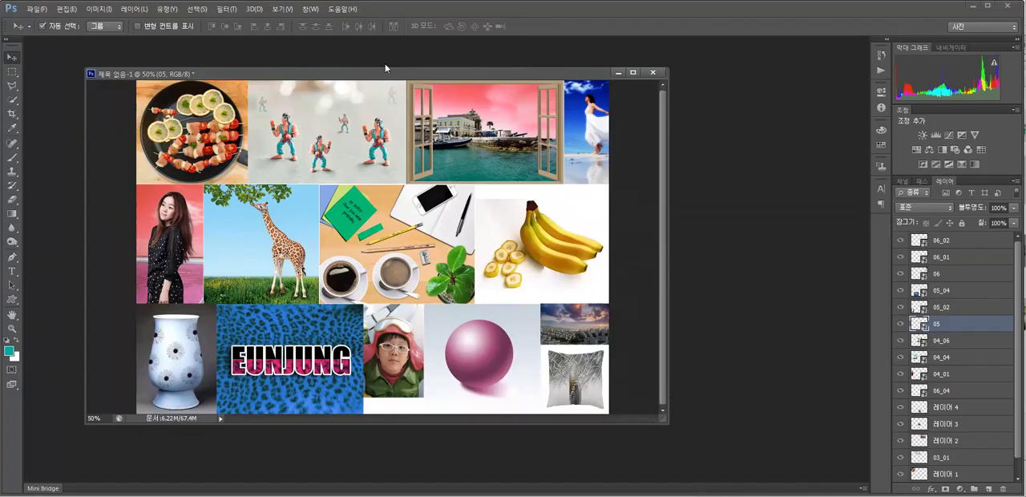
# Save the collage as the Photoshop file 07 in the 실습 folder.
pyautogui.click(37, 10)
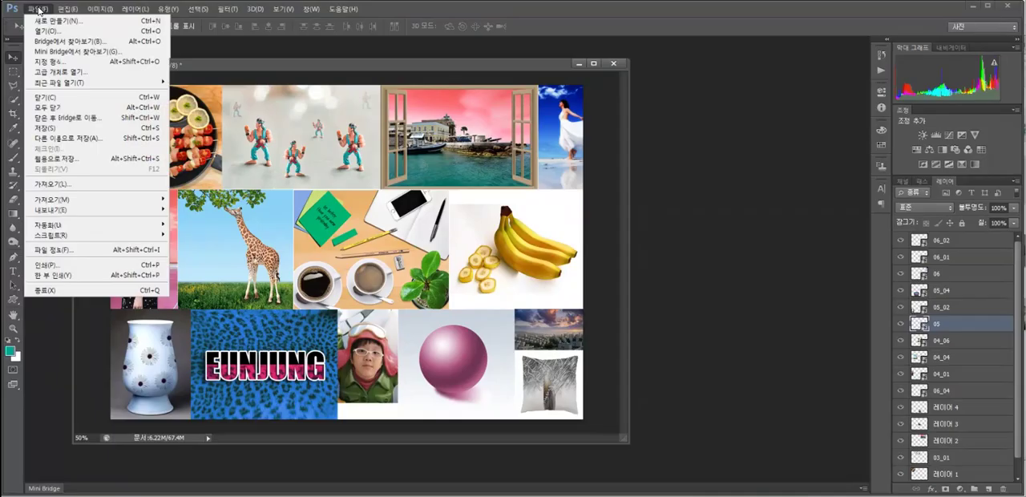
pyautogui.click(52, 138)
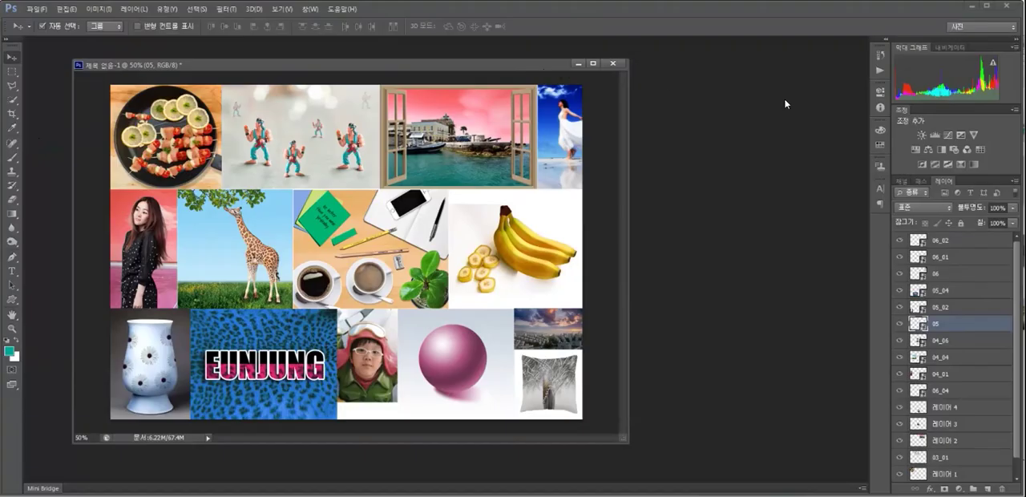
pyautogui.hotkey('ctrl', 's')
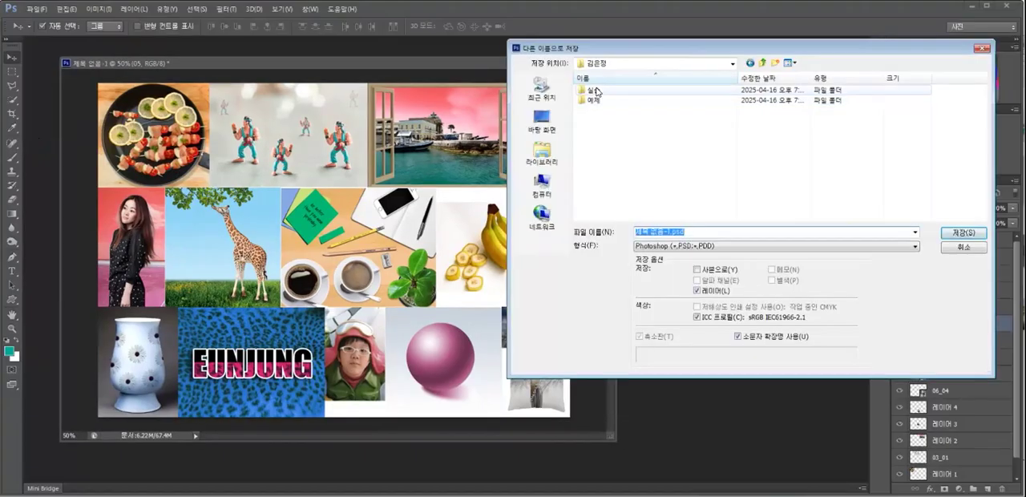
pyautogui.click(671, 234)
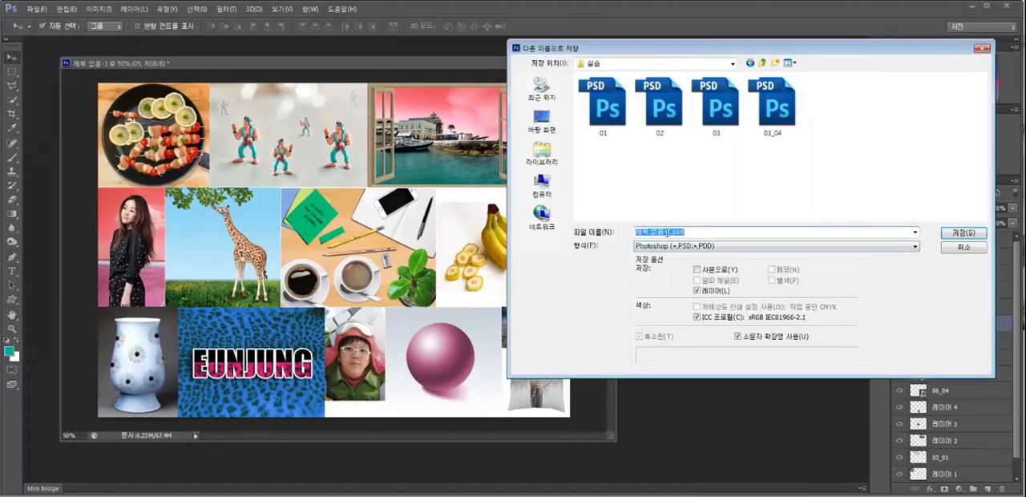
pyautogui.moveTo(672, 232); pyautogui.dragTo(601, 232)
pyautogui.write('07')
pyautogui.click(964, 232)
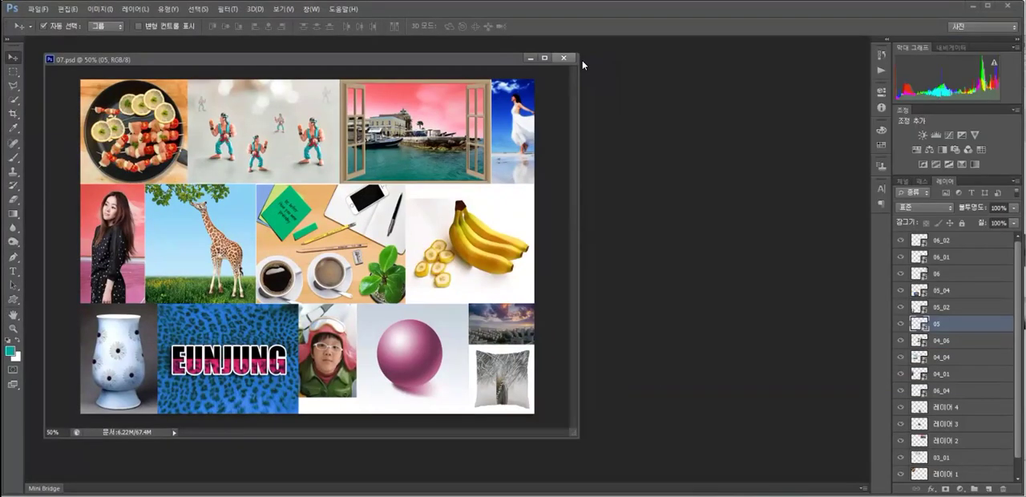
# Close the collage document and start opening another file.
pyautogui.click(583, 61)
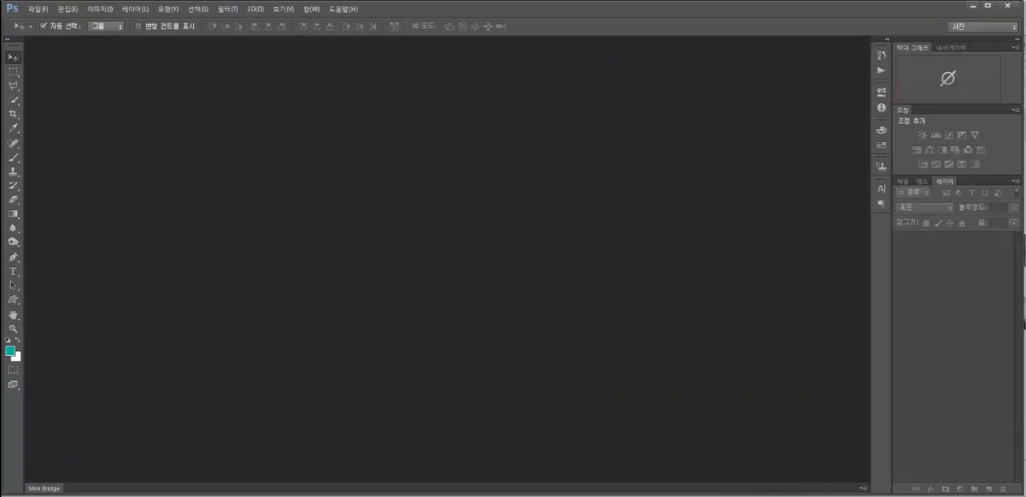
pyautogui.doubleClick(361, 256)
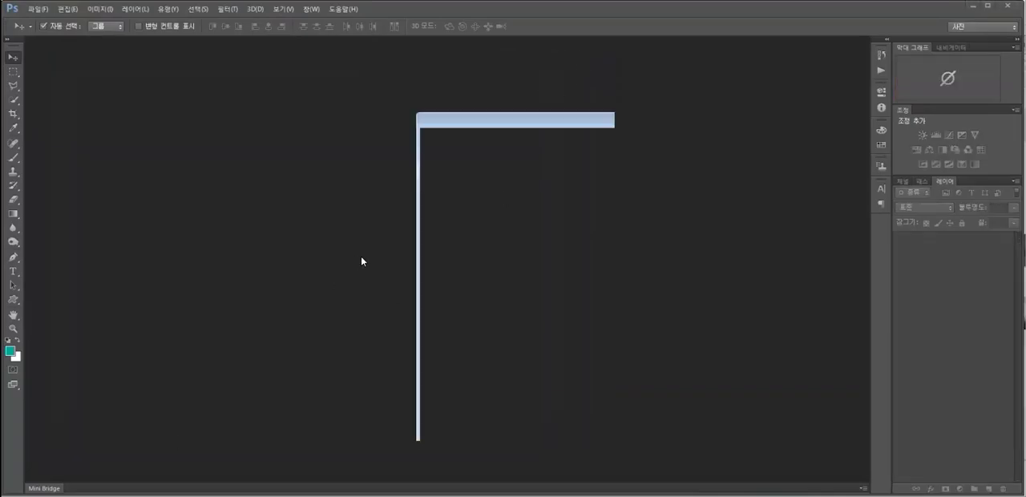